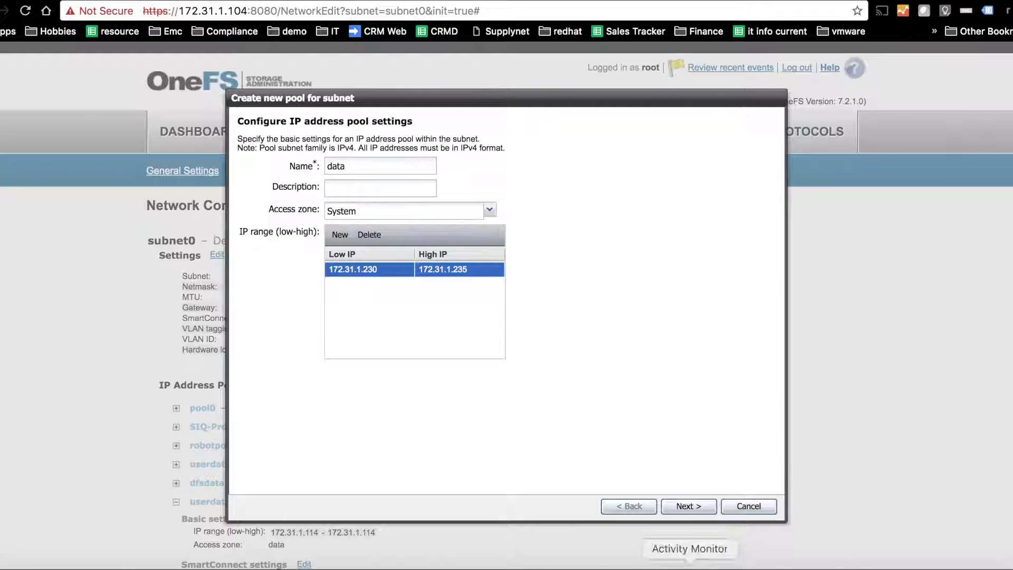
Step: Keep System as the access zone for the new data pool
{"action": "left_click", "coordinate": [489, 209]}
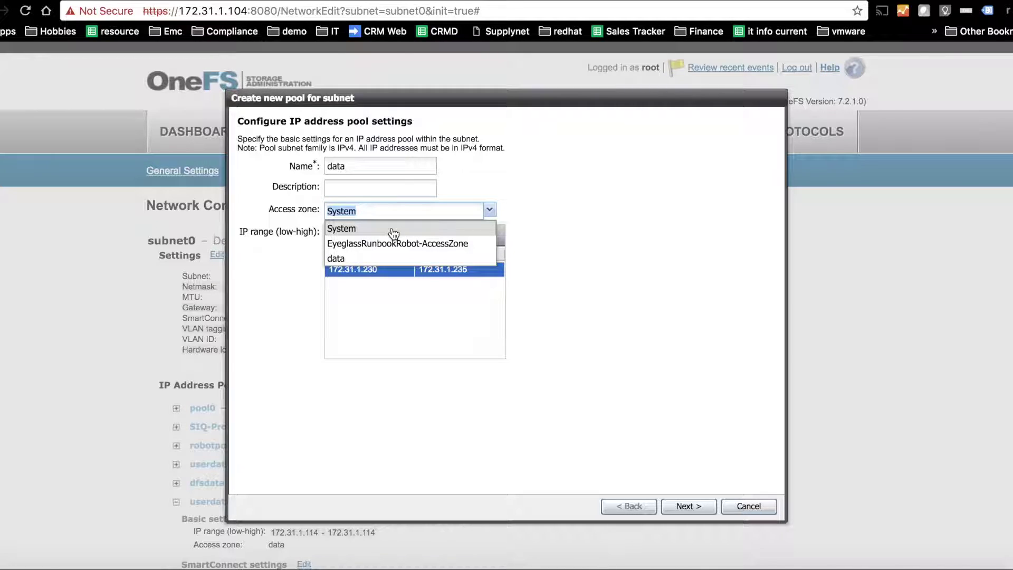
{"action": "left_click", "coordinate": [393, 229]}
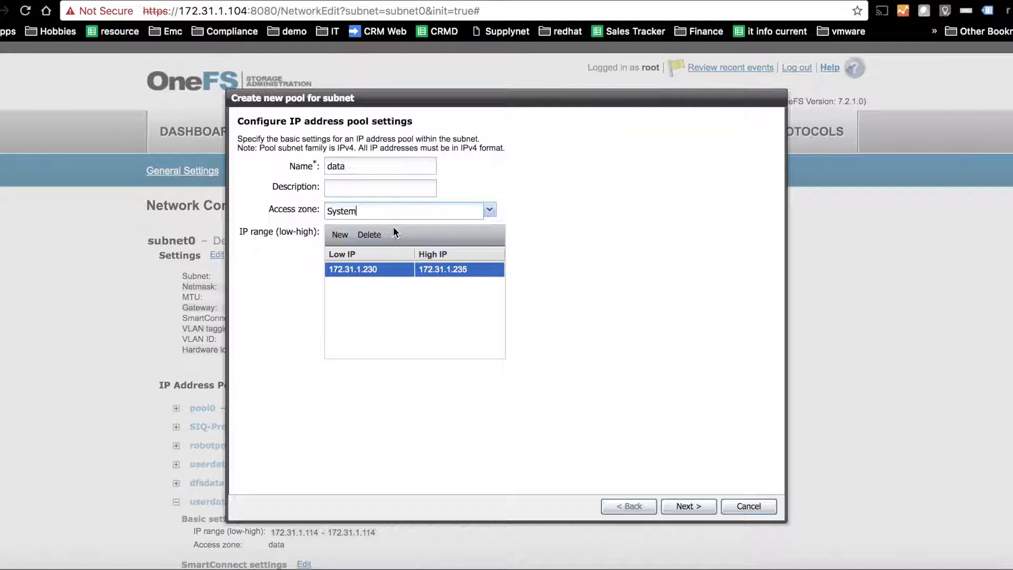
Step: Give the pool SmartConnect zone name data.ad1.test with subnet0 as the service subnet
{"action": "left_click", "coordinate": [689, 507]}
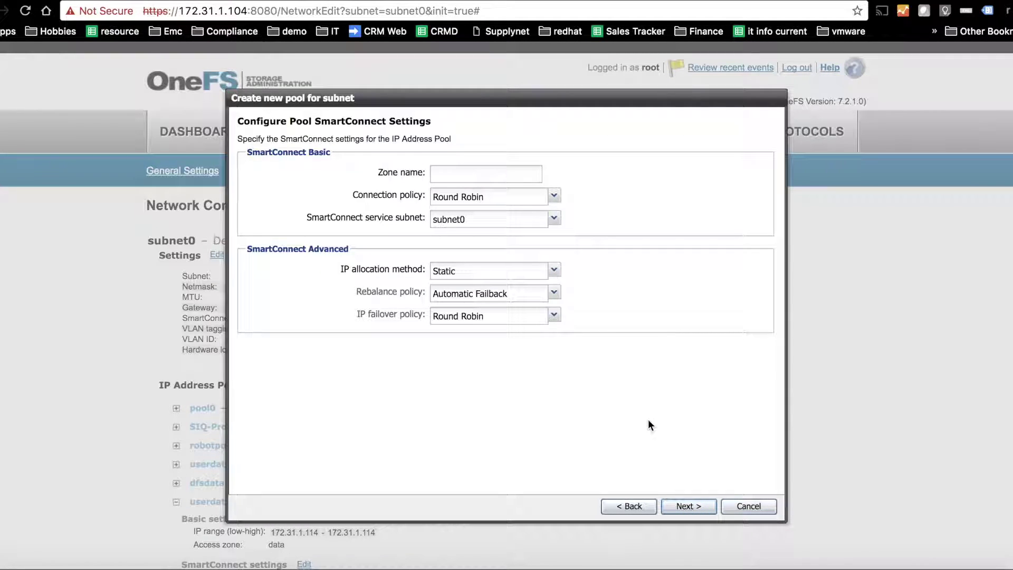
{"action": "left_click", "coordinate": [464, 169]}
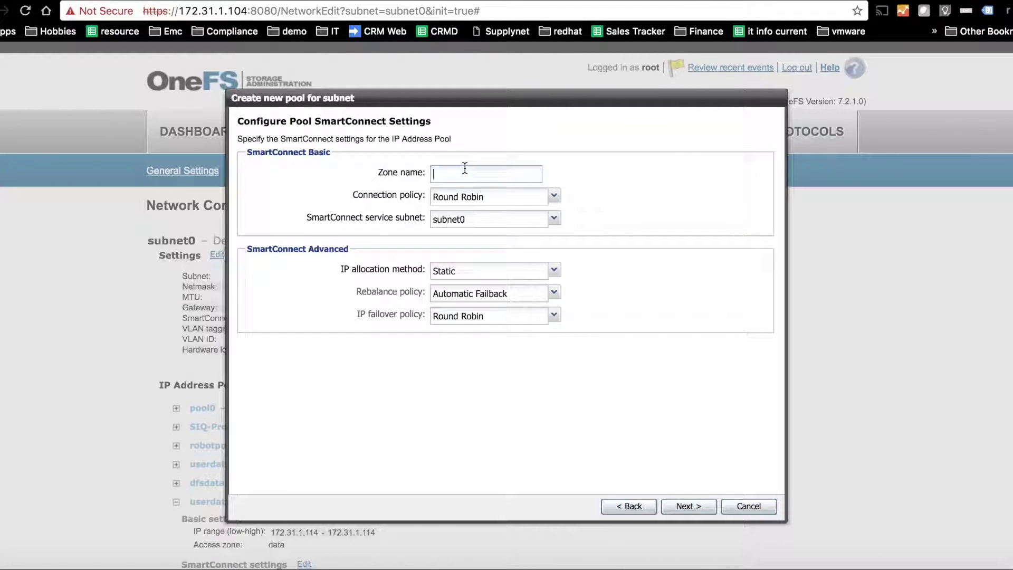
{"action": "type", "text": "data.ad1.test"}
{"action": "key", "text": "shift+Left"}
{"action": "key", "text": "shift+Left"}
{"action": "key", "text": "shift+Left"}
{"action": "key", "text": "shift+Left"}
{"action": "key", "text": "shift+Left"}
{"action": "key", "text": "shift+Left"}
{"action": "key", "text": "shift+Left"}
{"action": "key", "text": "shift+Left"}
{"action": "key", "text": "Left"}
{"action": "left_click", "coordinate": [554, 218]}
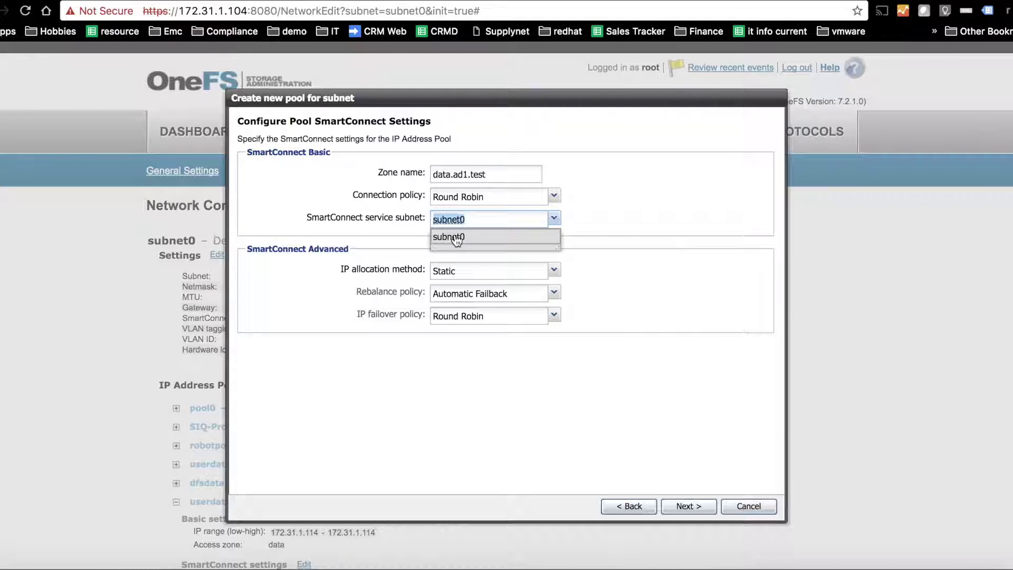
{"action": "left_click", "coordinate": [454, 239]}
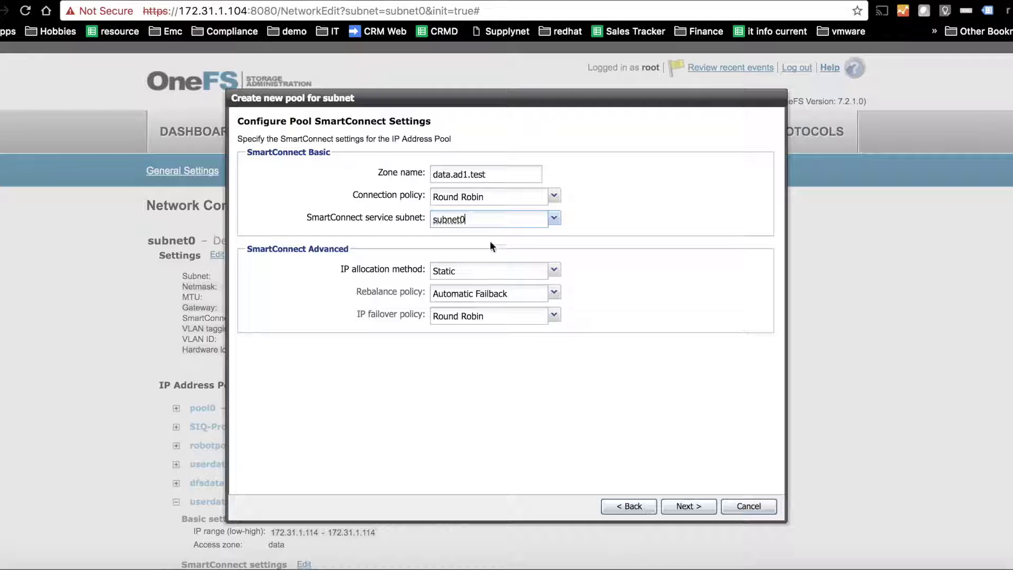
{"action": "left_click", "coordinate": [690, 507]}
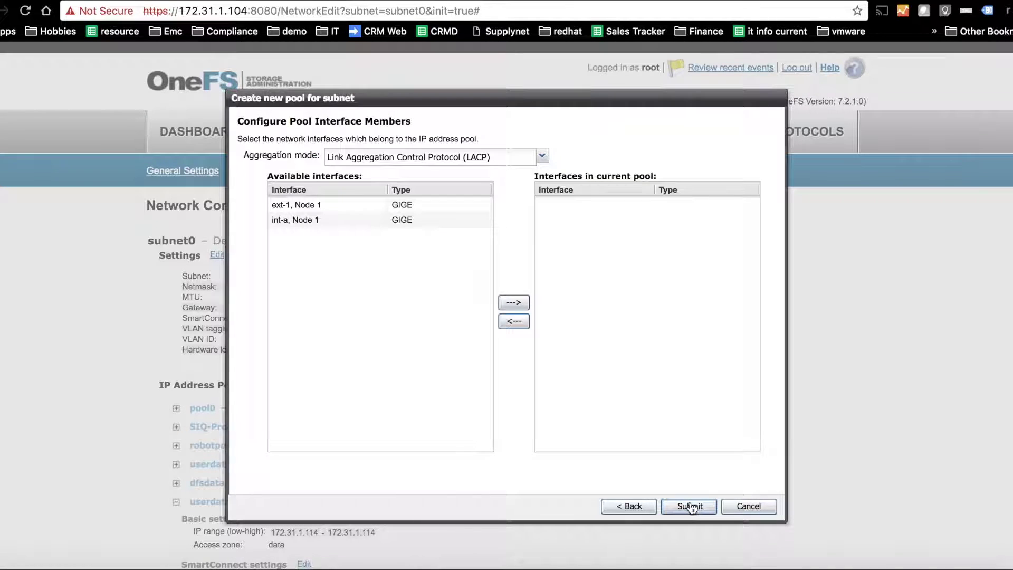
Step: Add the ext-1, Node 1 interface to the pool and bring up Cluster2-7201's network configuration
{"action": "left_click", "coordinate": [369, 210]}
{"action": "left_click", "coordinate": [514, 303]}
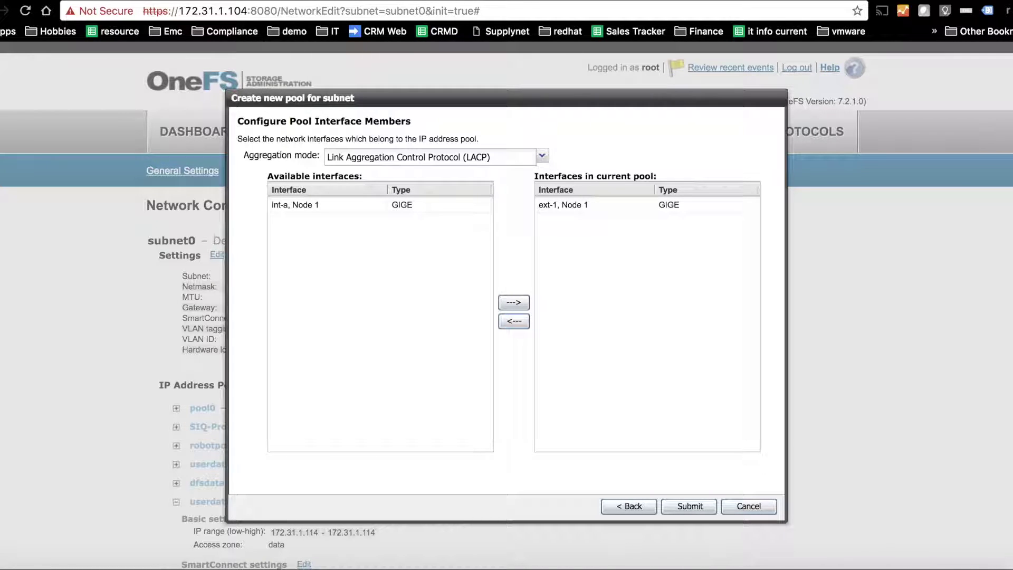
{"action": "key", "text": "ctrl+Tab"}
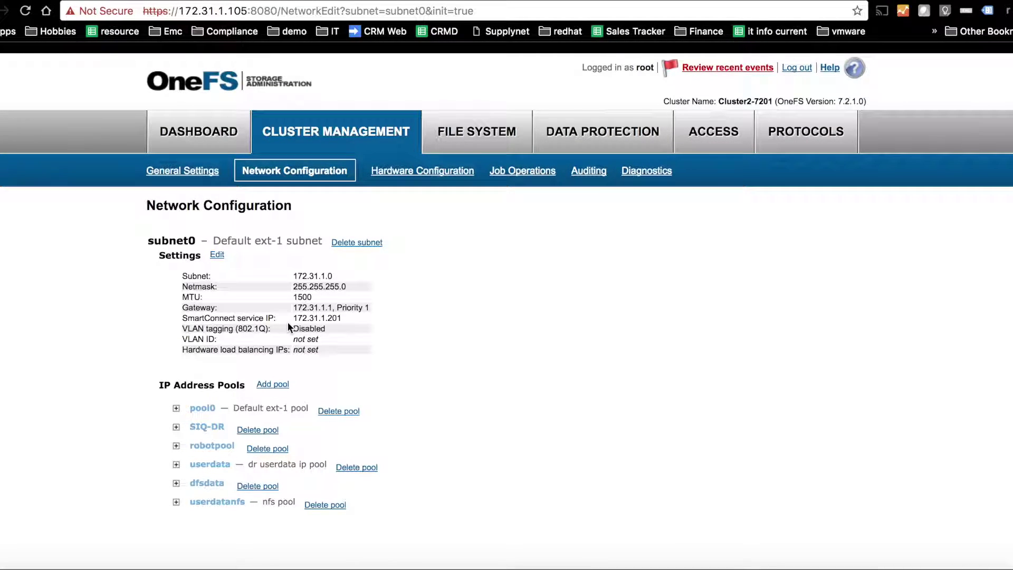
Step: Note Cluster2's SmartConnect IP 172.31.1.201 and cancel the unfinished pool on Cluster-1-7201
{"action": "left_click_drag", "start_coordinate": [293, 318], "coordinate": [183, 317]}
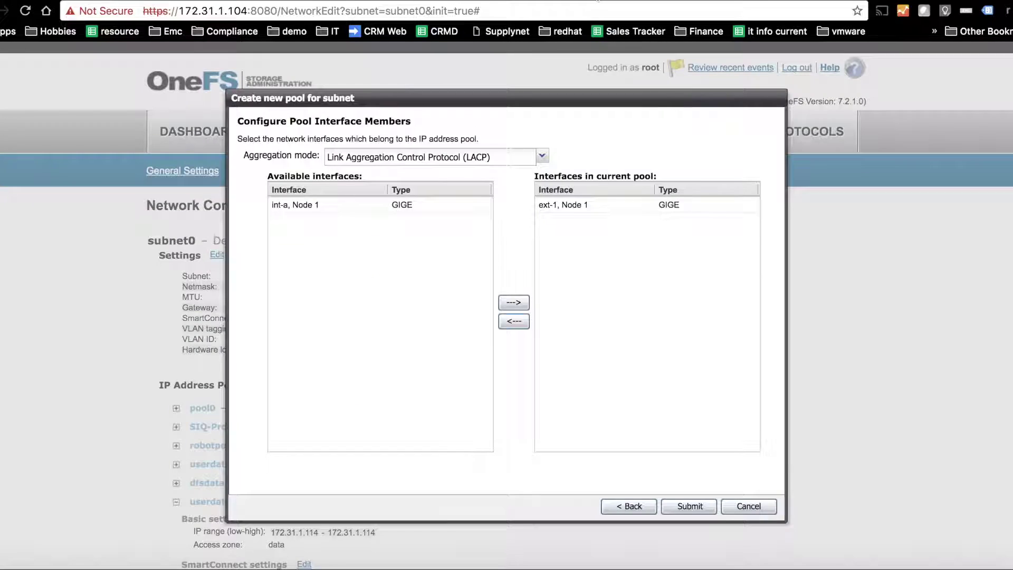
{"action": "left_click", "coordinate": [736, 505]}
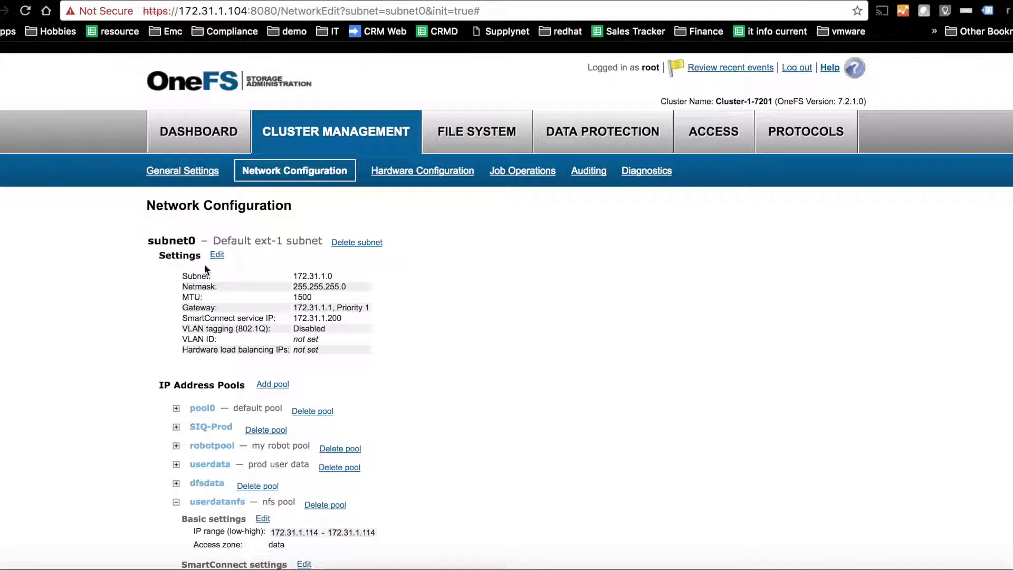
{"action": "scroll", "coordinate": [249, 300], "scroll_direction": "down", "scroll_amount": 2}
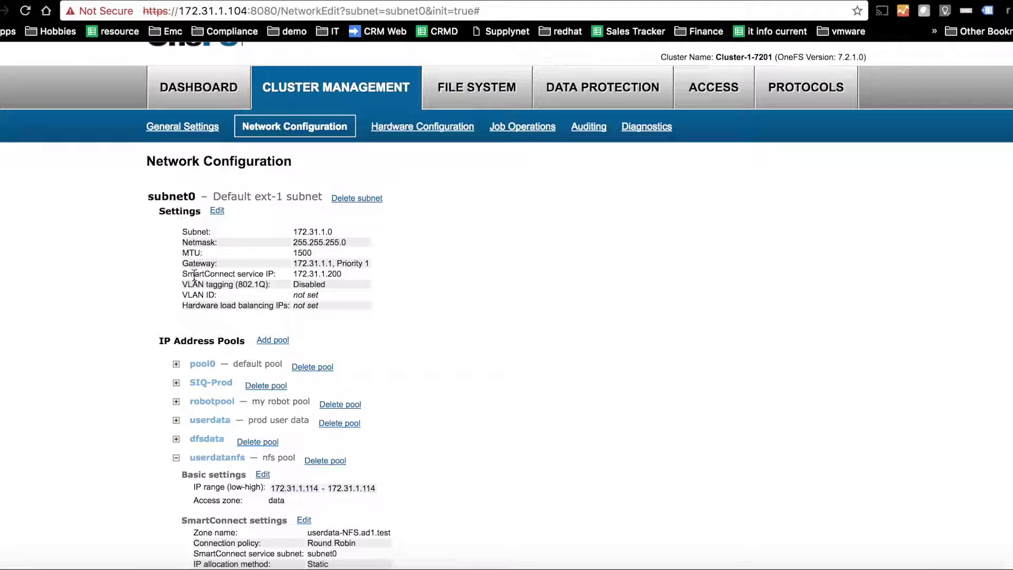
Step: Copy Cluster-1's SmartConnect IP 172.31.1.200, then move to the remote DNS Manager session
{"action": "left_click_drag", "start_coordinate": [182, 273], "coordinate": [341, 274]}
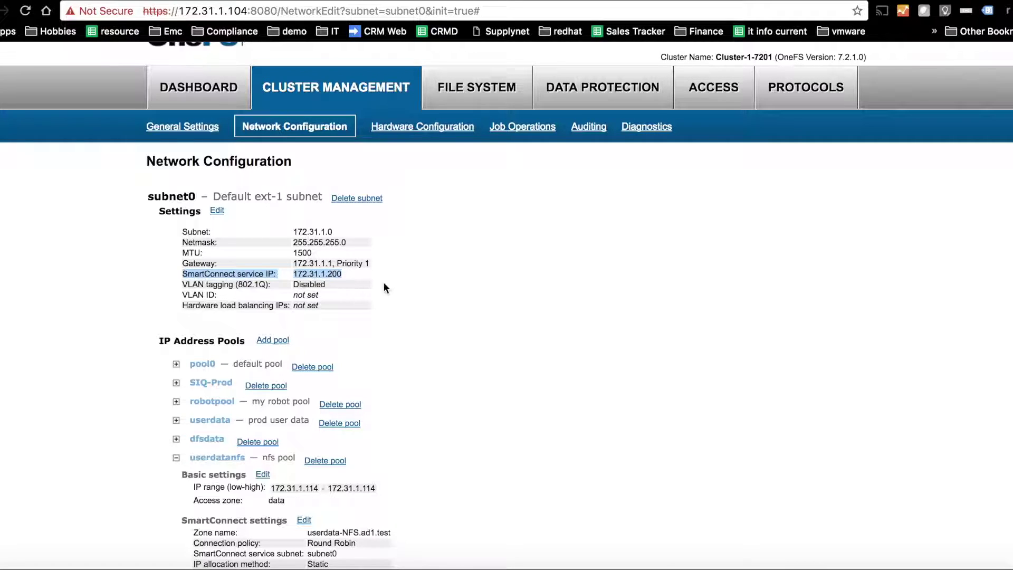
{"action": "left_click", "coordinate": [349, 279]}
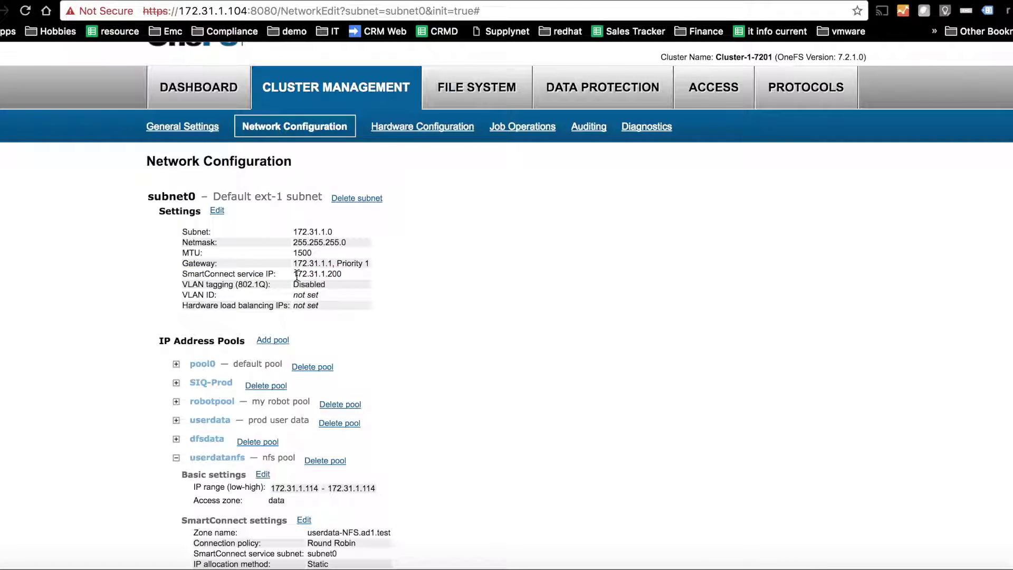
{"action": "left_click", "coordinate": [299, 274]}
{"action": "double_click", "coordinate": [299, 274]}
{"action": "left_click", "coordinate": [301, 275]}
{"action": "left_click_drag", "start_coordinate": [294, 274], "coordinate": [354, 272]}
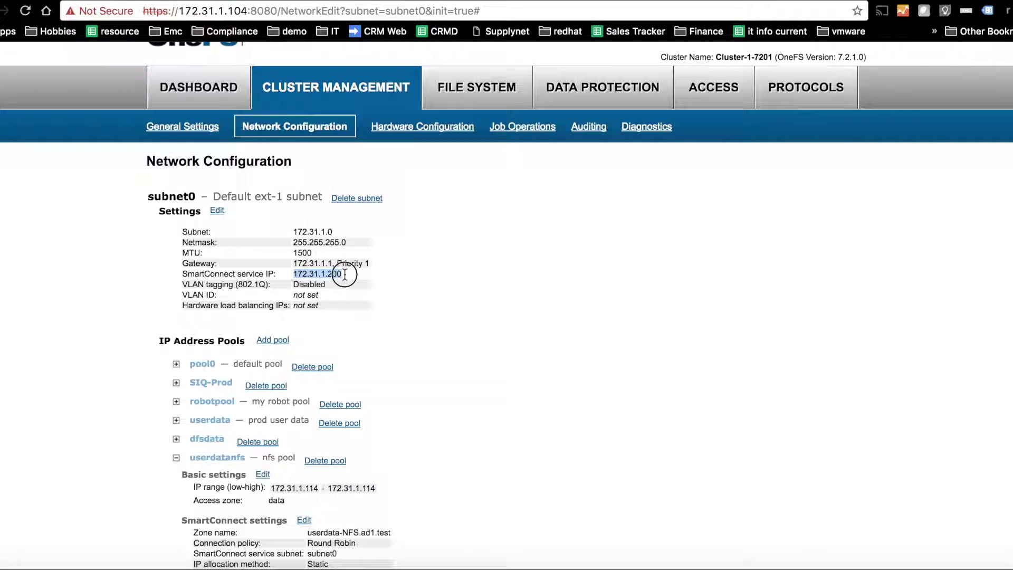
{"action": "key", "text": "ctrl+Tab"}
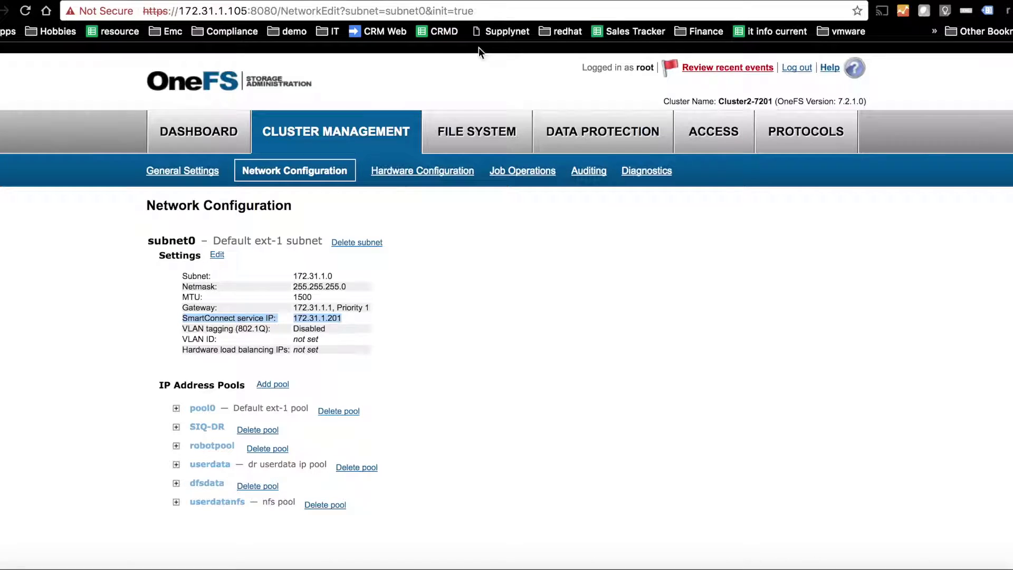
{"action": "left_click", "coordinate": [311, 318]}
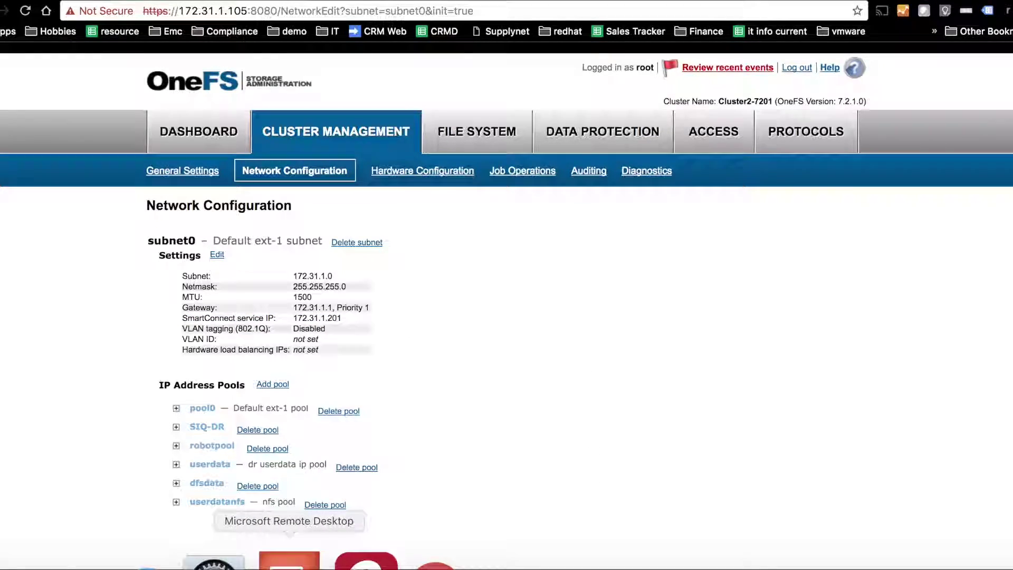
{"action": "left_click", "coordinate": [313, 558]}
Step: Start a New Delegation under AD1.test with delegated domain 'data' (data.AD1.test)
{"action": "key", "text": "Escape"}
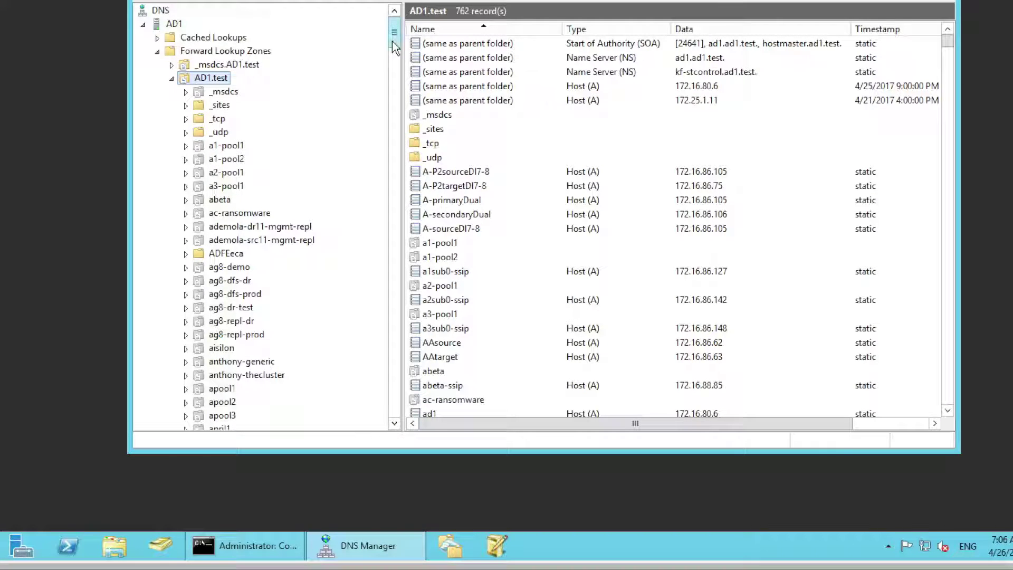
{"action": "right_click", "coordinate": [205, 83]}
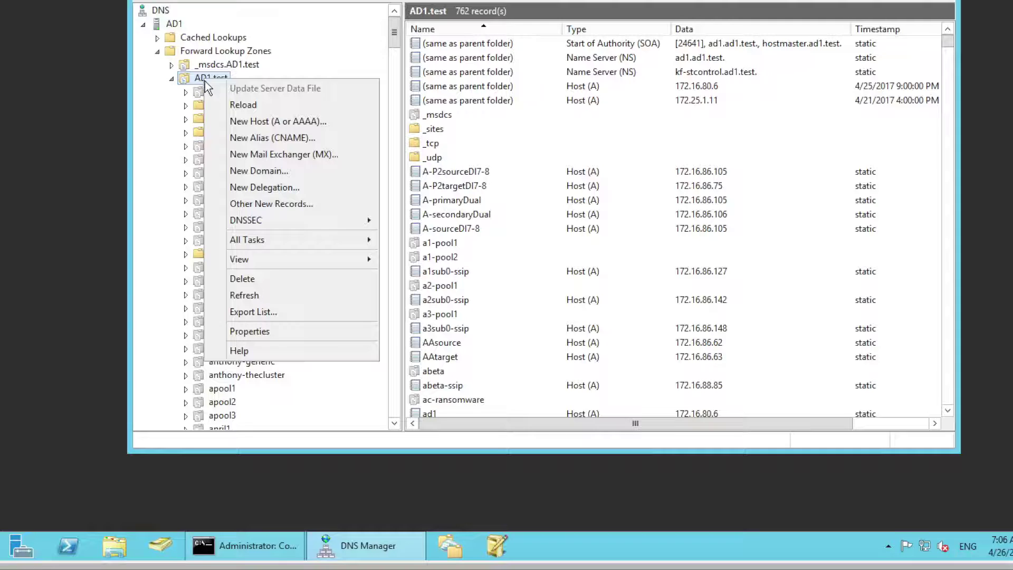
{"action": "left_click", "coordinate": [269, 190]}
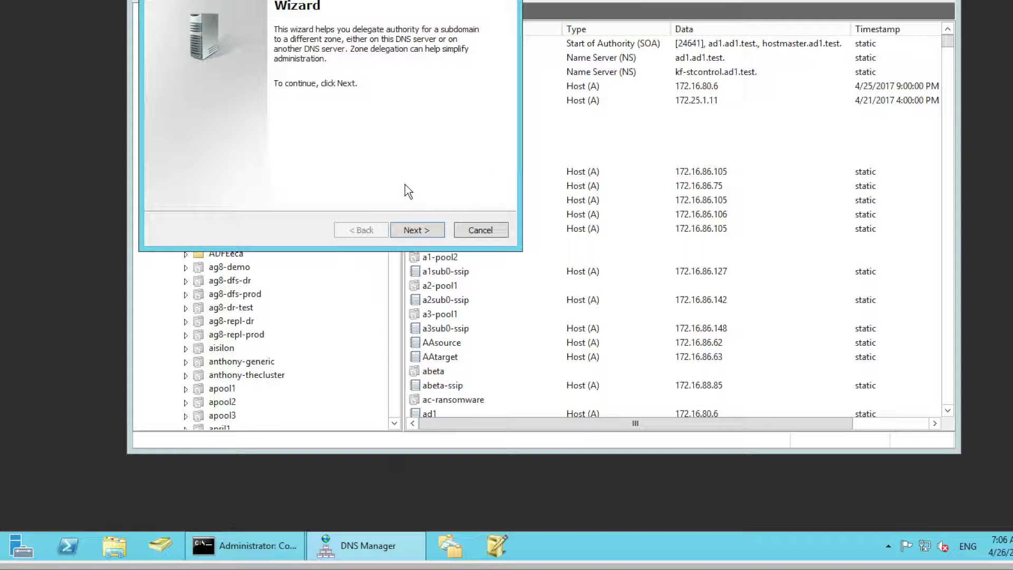
{"action": "left_click", "coordinate": [411, 231]}
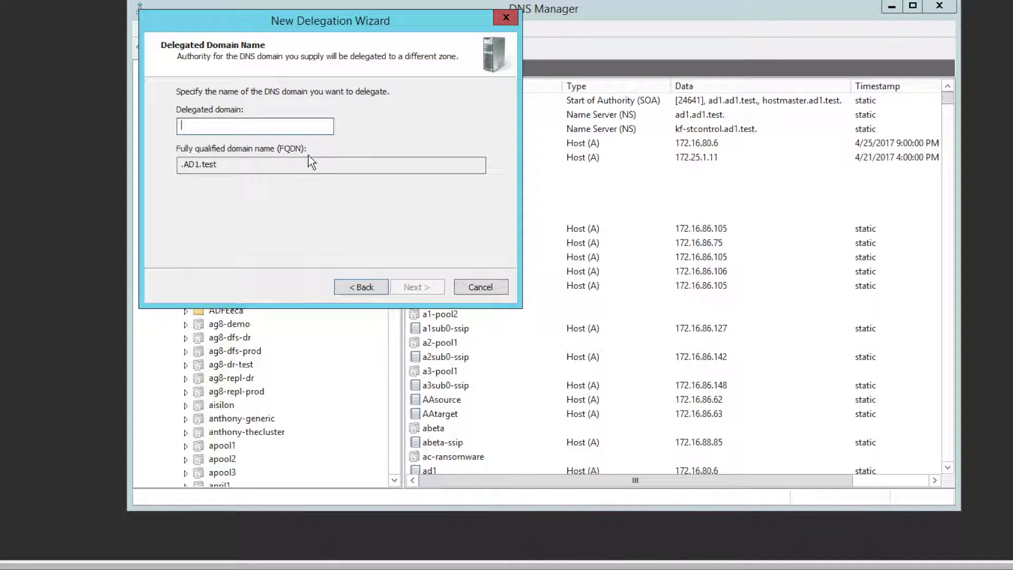
{"action": "type", "text": "data"}
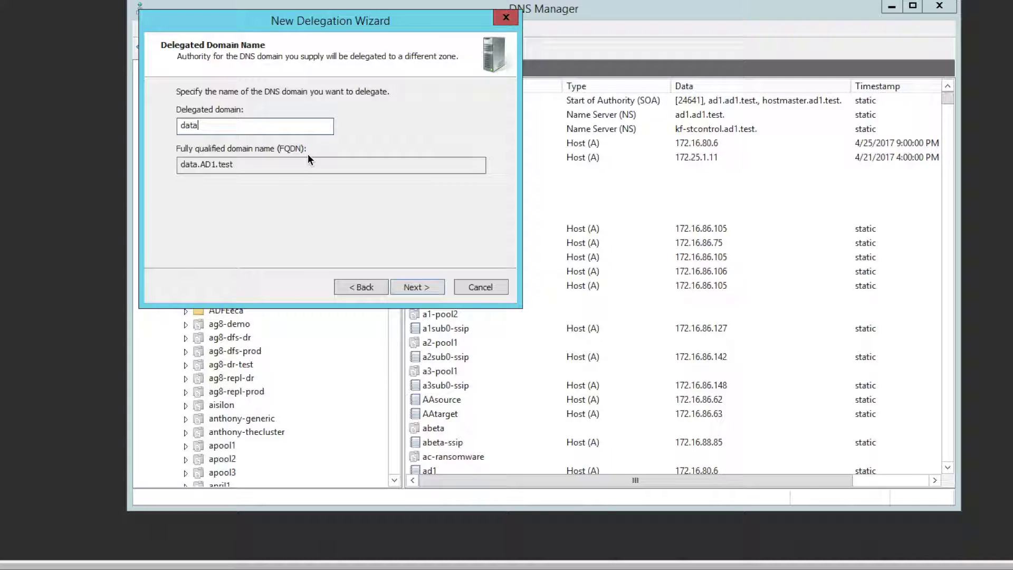
{"action": "left_click_drag", "start_coordinate": [268, 166], "coordinate": [161, 169]}
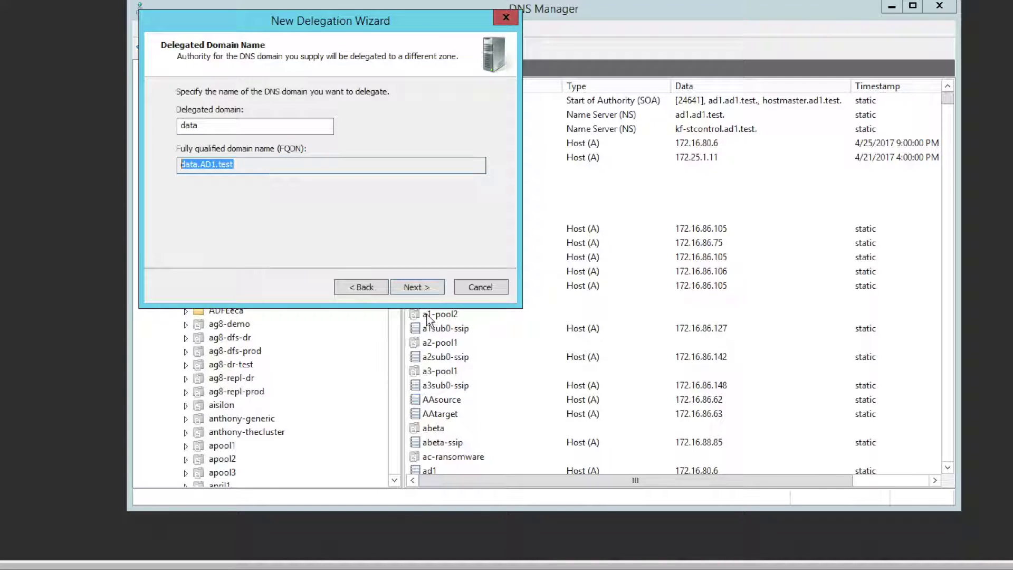
{"action": "left_click", "coordinate": [416, 287]}
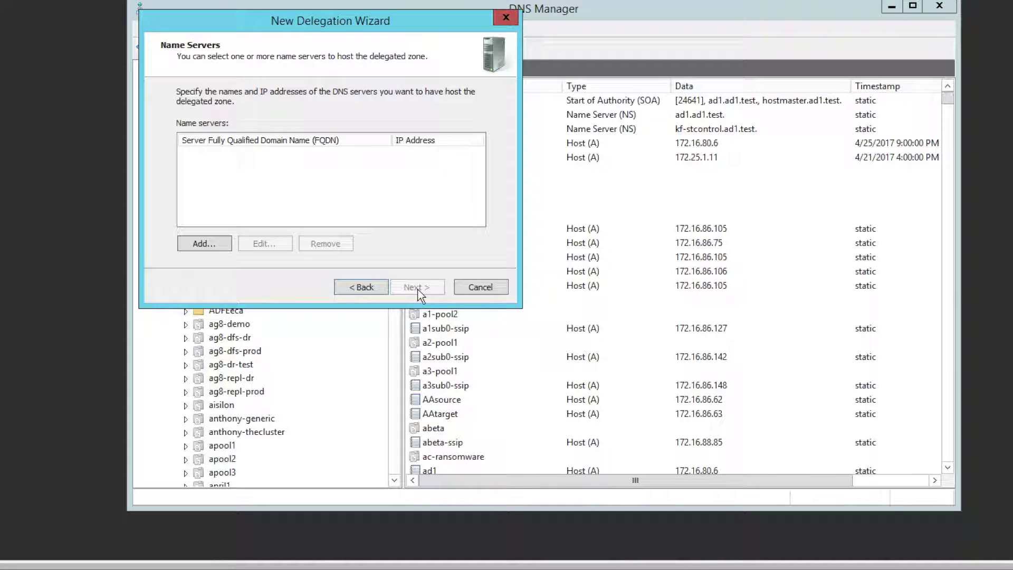
Step: Add 172.31.1.200 as the delegation's first name server
{"action": "left_click", "coordinate": [217, 244]}
{"action": "type", "text": "172"}
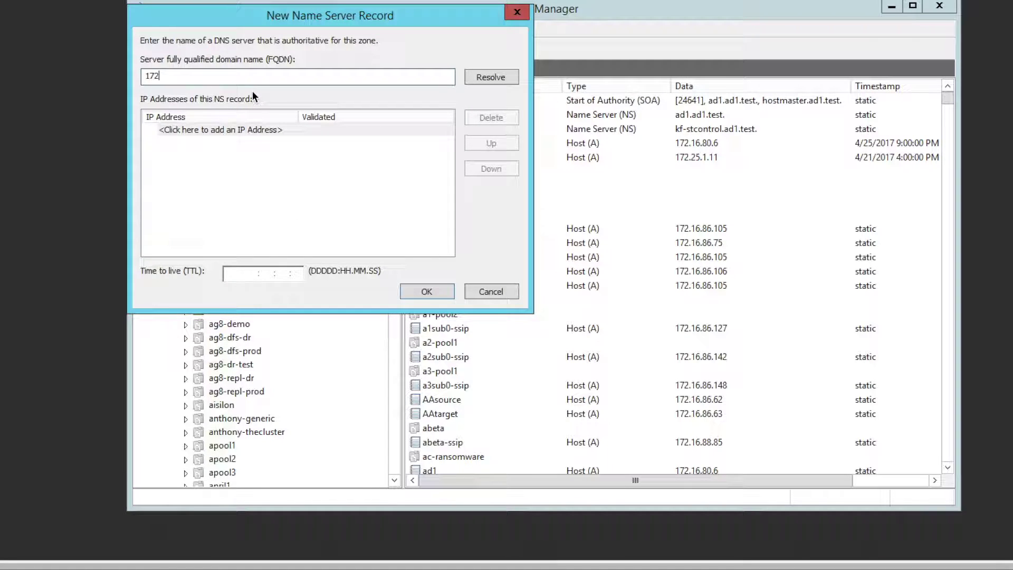
{"action": "type", "text": ".31.1.200"}
{"action": "left_click", "coordinate": [498, 83]}
{"action": "left_click", "coordinate": [202, 143]}
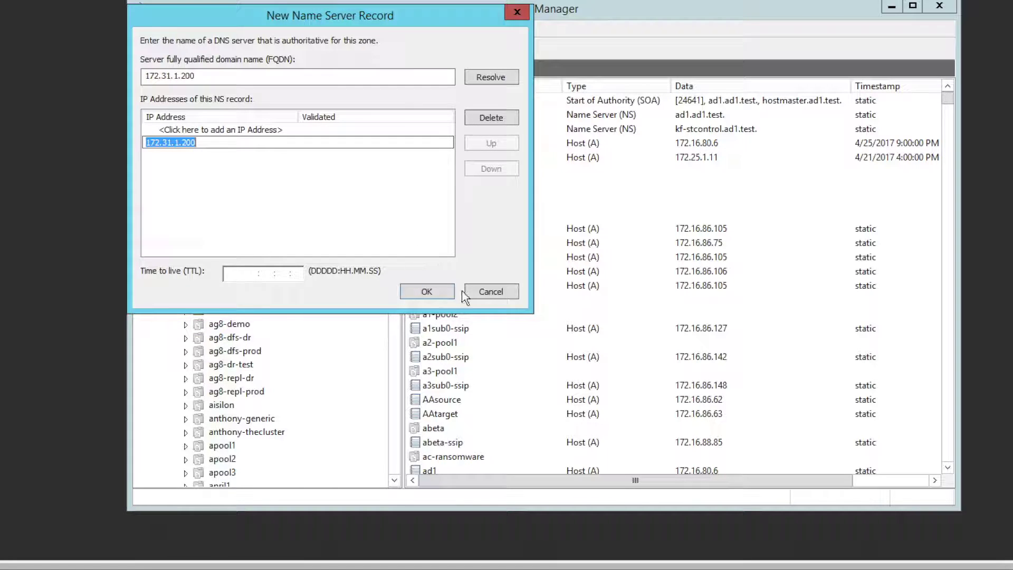
{"action": "left_click", "coordinate": [426, 293]}
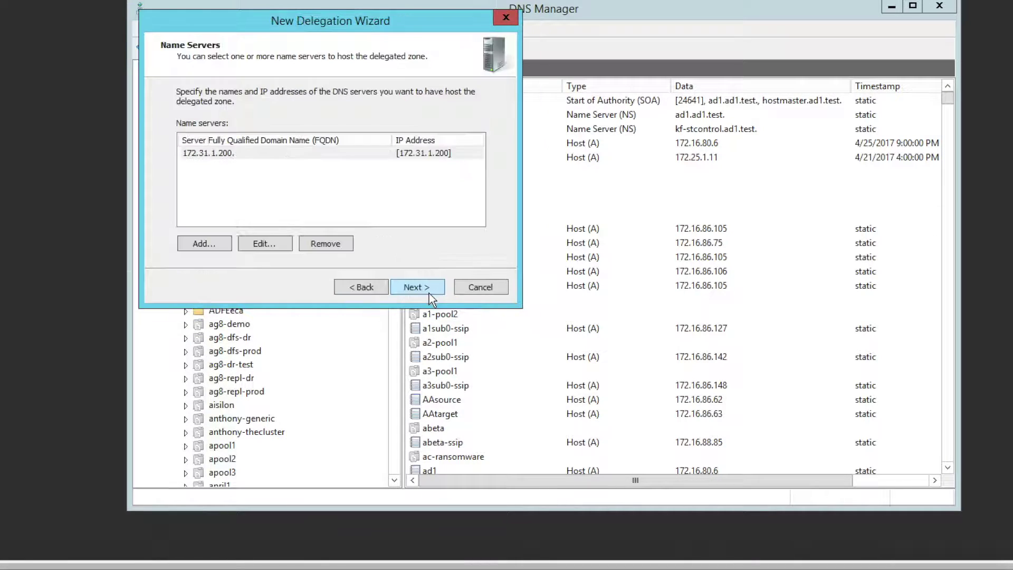
Step: Add 172.31.1.201 as a second name server, review both, and proceed to the completion page
{"action": "left_click", "coordinate": [204, 244]}
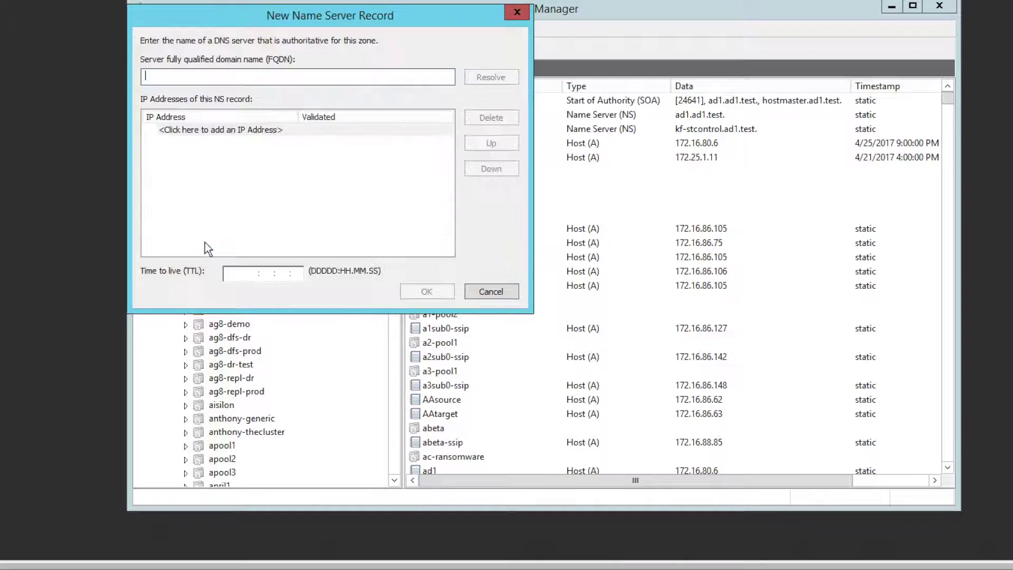
{"action": "type", "text": "172."}
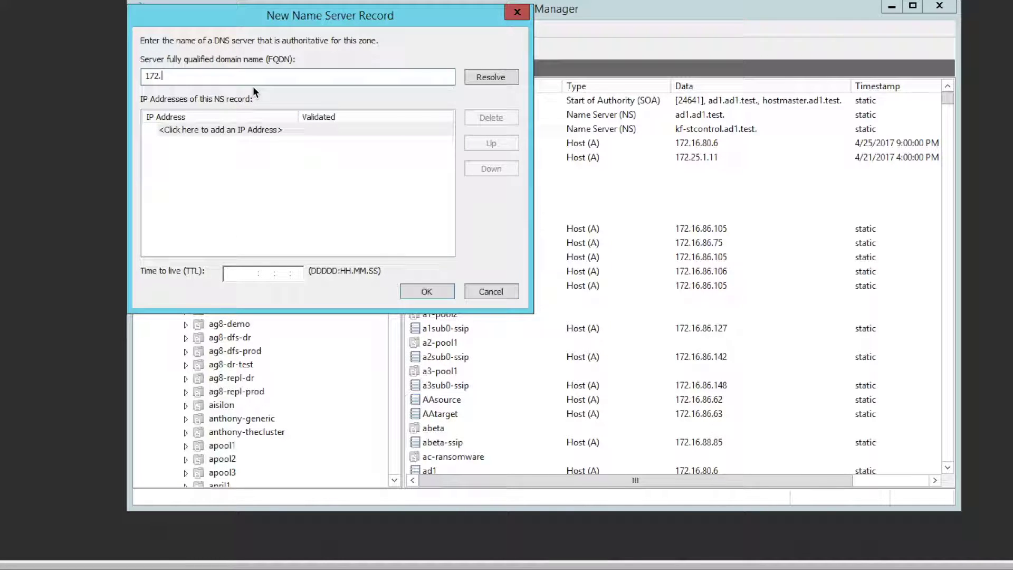
{"action": "type", "text": "31.1.201"}
{"action": "left_click", "coordinate": [495, 79]}
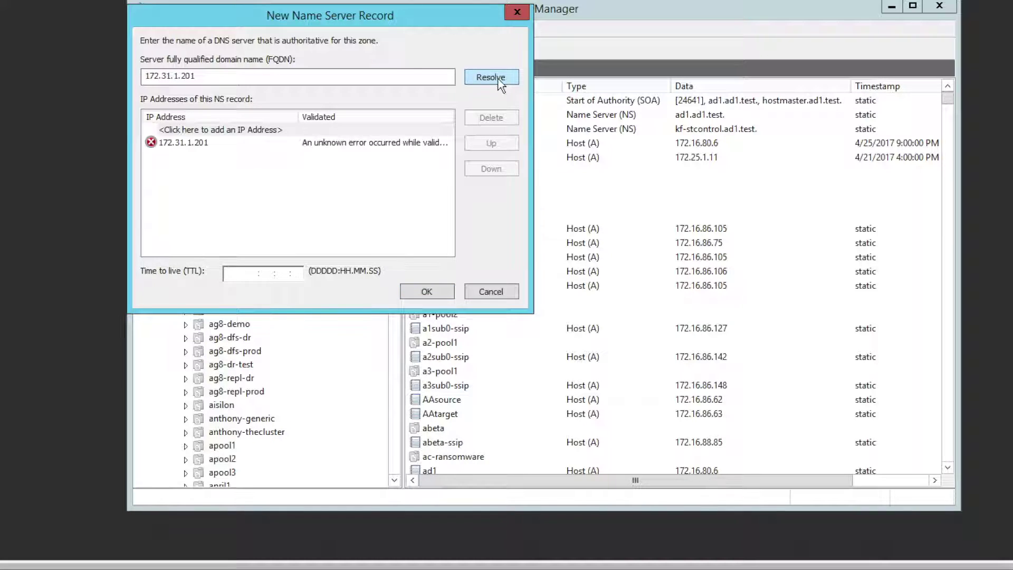
{"action": "left_click", "coordinate": [271, 147]}
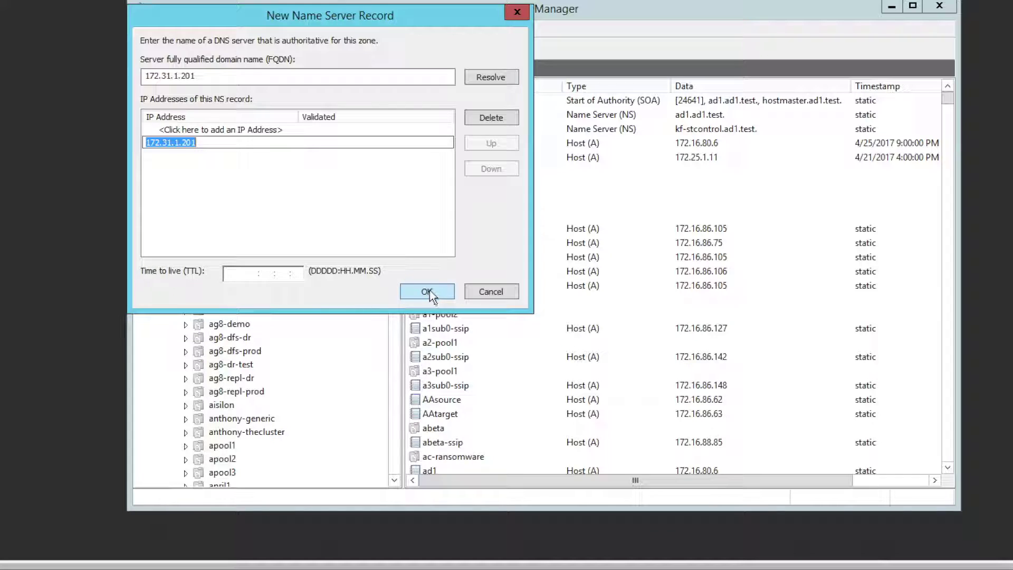
{"action": "left_click", "coordinate": [428, 290]}
{"action": "left_click", "coordinate": [277, 153]}
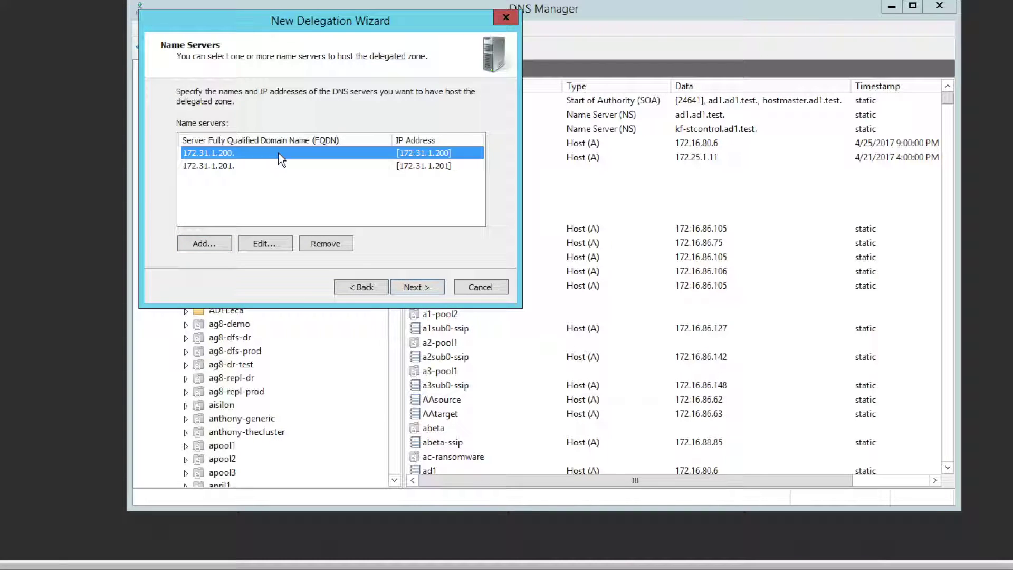
{"action": "left_click", "coordinate": [236, 165]}
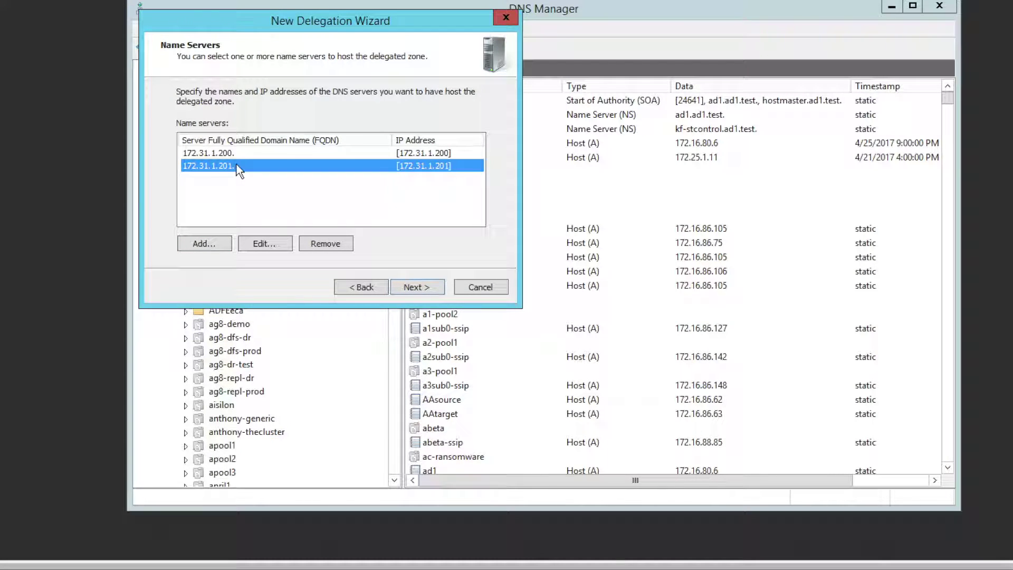
{"action": "left_click", "coordinate": [426, 287]}
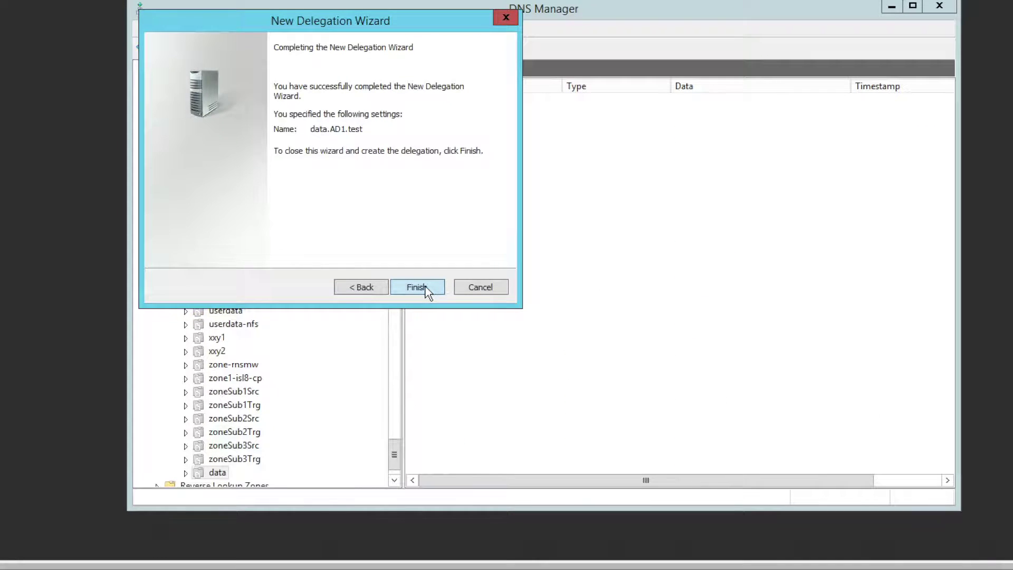
{"action": "left_click", "coordinate": [417, 287]}
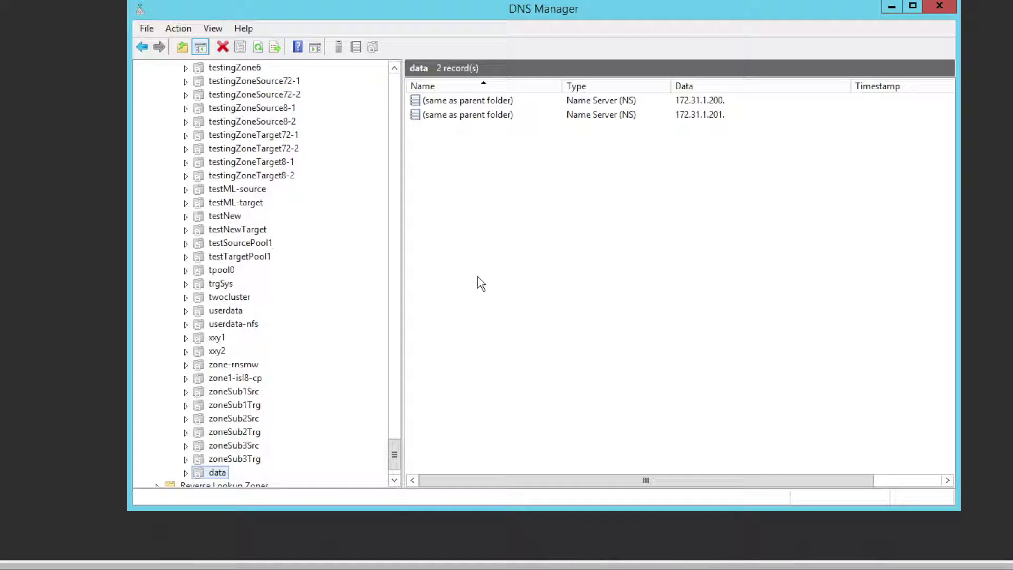
Step: Inspect the data delegation's two NS records, 172.31.1.200 and 172.31.1.201
{"action": "left_click", "coordinate": [476, 103]}
{"action": "key", "text": "Down"}
{"action": "key", "text": "Up"}
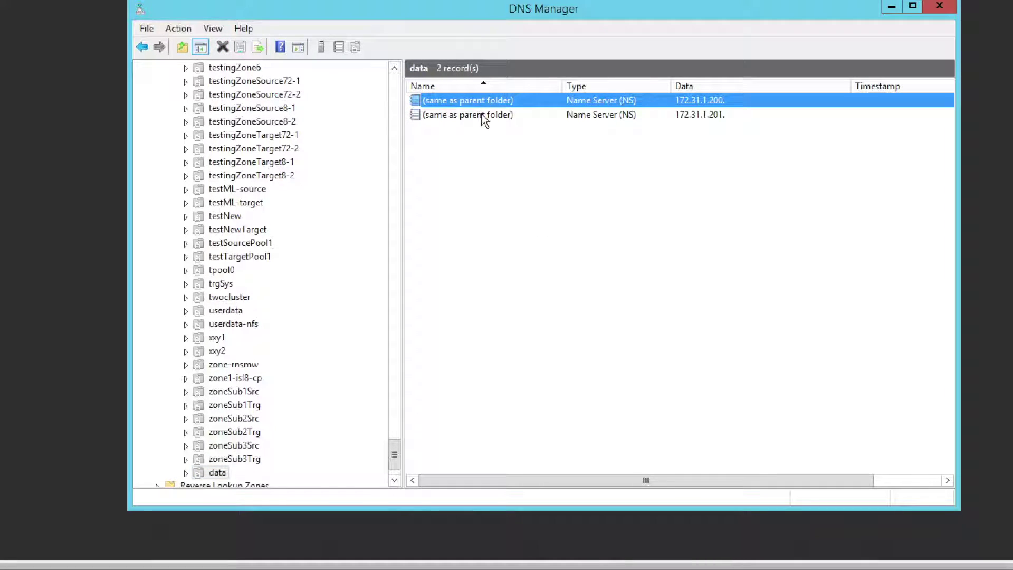
{"action": "key", "text": "Down"}
{"action": "key", "text": "Up"}
{"action": "left_click", "coordinate": [481, 117]}
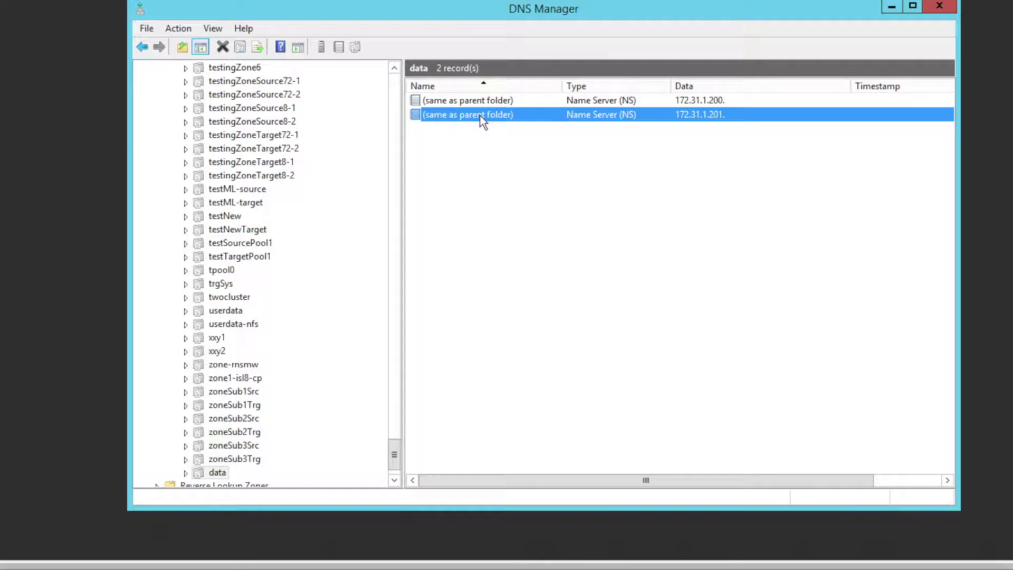
{"action": "left_click", "coordinate": [711, 101]}
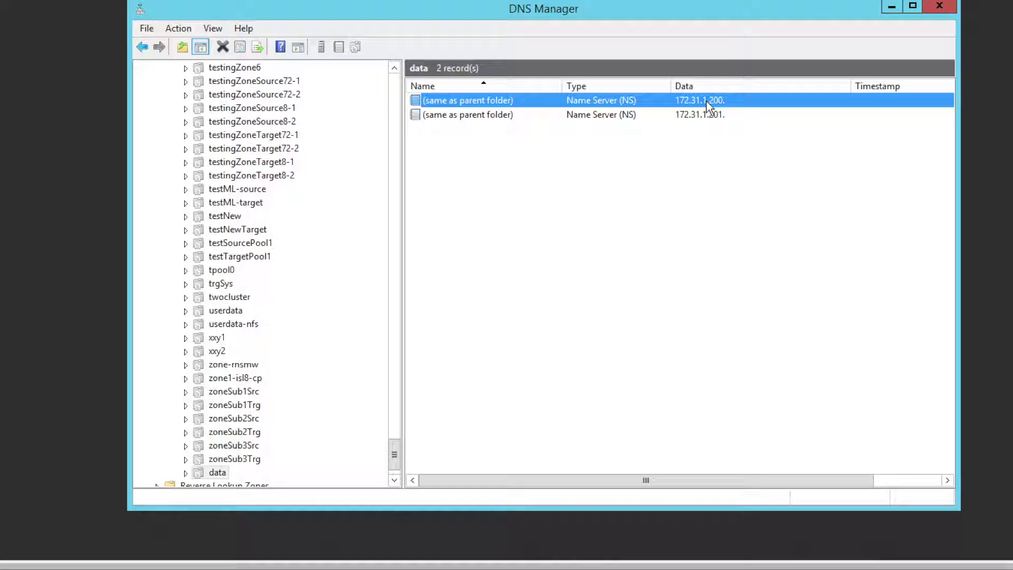
Step: Review both name servers in the data delegation's Properties, cancel, and return to OneFS
{"action": "double_click", "coordinate": [707, 102]}
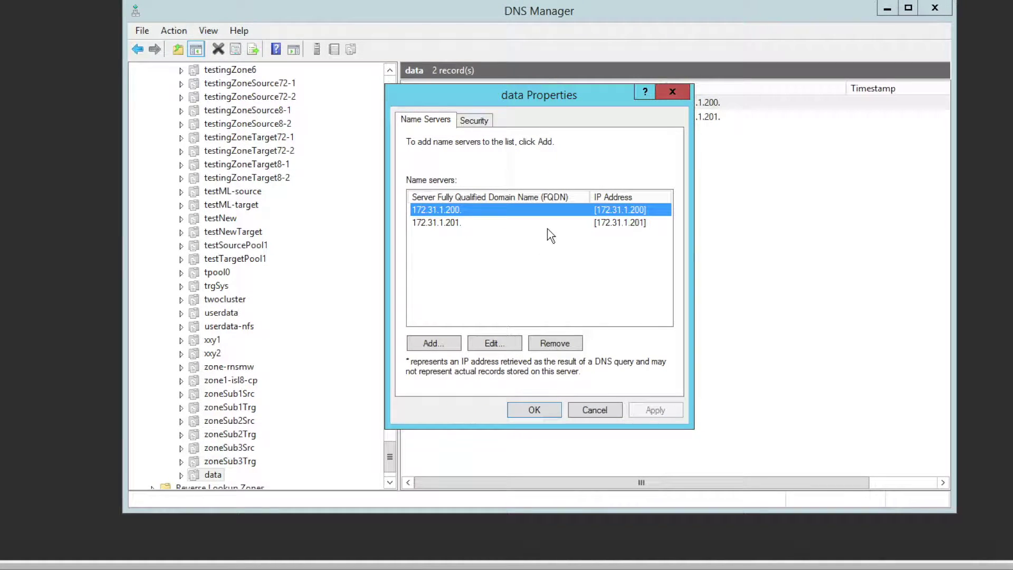
{"action": "left_click", "coordinate": [511, 221]}
{"action": "left_click", "coordinate": [508, 209]}
{"action": "left_click", "coordinate": [497, 221]}
{"action": "left_click", "coordinate": [508, 209]}
{"action": "left_click", "coordinate": [502, 220]}
{"action": "left_click", "coordinate": [505, 209]}
{"action": "left_click", "coordinate": [488, 219]}
{"action": "left_click", "coordinate": [490, 210]}
{"action": "left_click", "coordinate": [490, 221]}
{"action": "left_click", "coordinate": [491, 211]}
{"action": "left_click", "coordinate": [598, 412]}
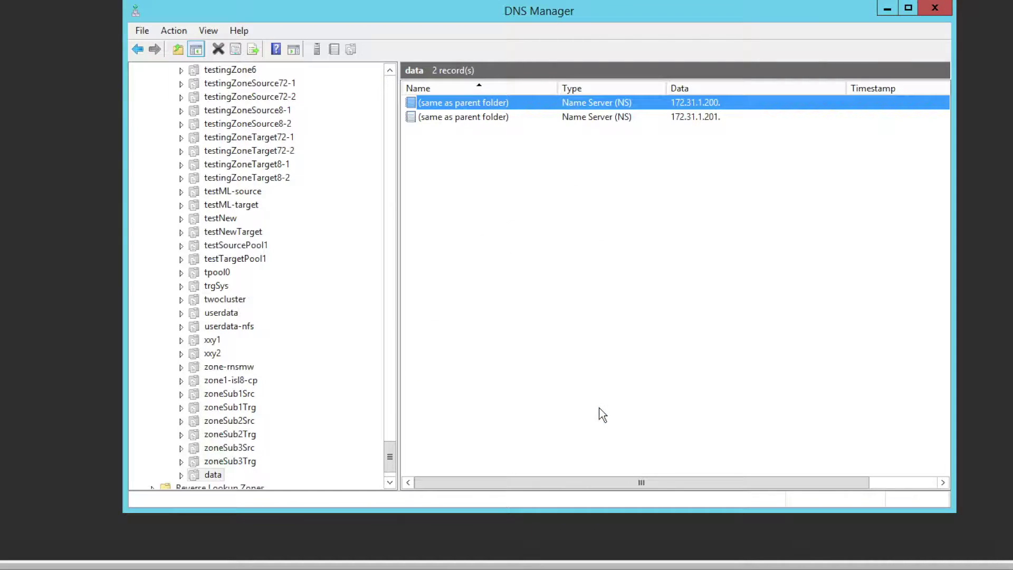
{"action": "left_click", "coordinate": [371, 557]}
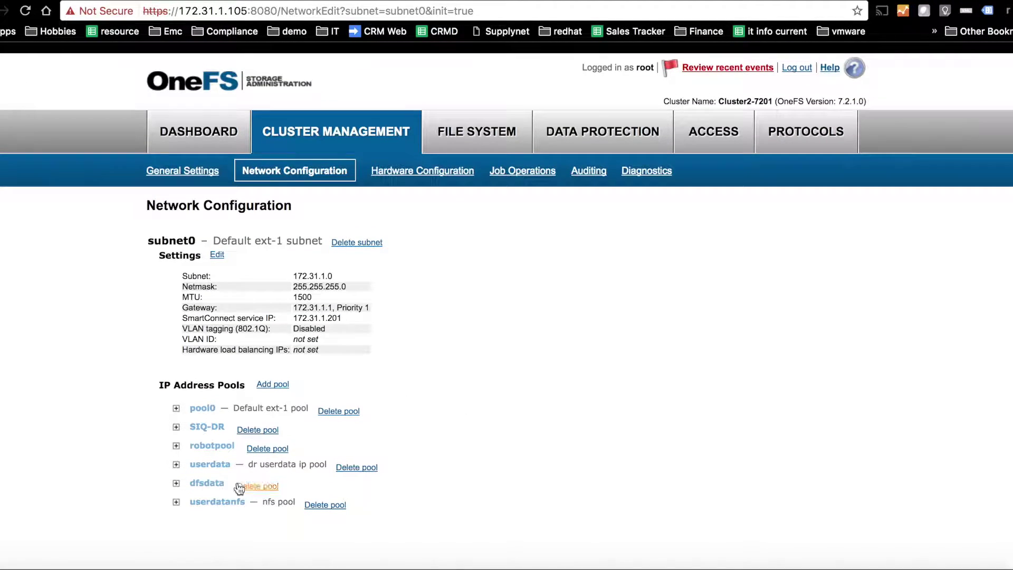
Step: Expand Cluster2-7201's userdata pool to check its zone name userdata.ad1.test, then return to DNS Manager
{"action": "left_click", "coordinate": [177, 464]}
{"action": "scroll", "coordinate": [472, 417], "scroll_direction": "down", "scroll_amount": 1}
{"action": "scroll", "coordinate": [471, 412], "scroll_direction": "down", "scroll_amount": 3}
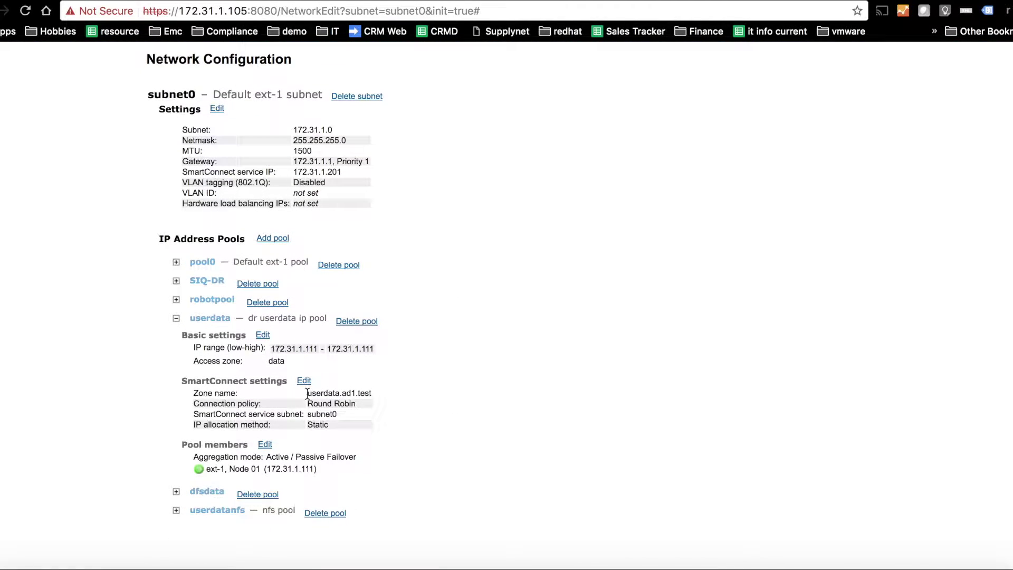
{"action": "left_click_drag", "start_coordinate": [309, 394], "coordinate": [372, 393]}
{"action": "left_click", "coordinate": [368, 393]}
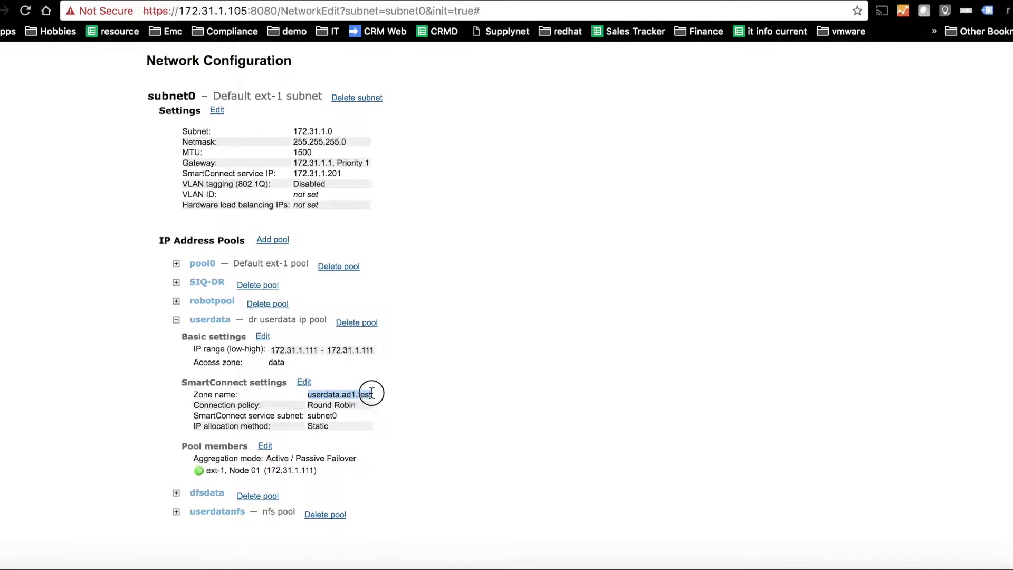
{"action": "left_click", "coordinate": [455, 391]}
{"action": "mouse_move", "coordinate": [373, 561]}
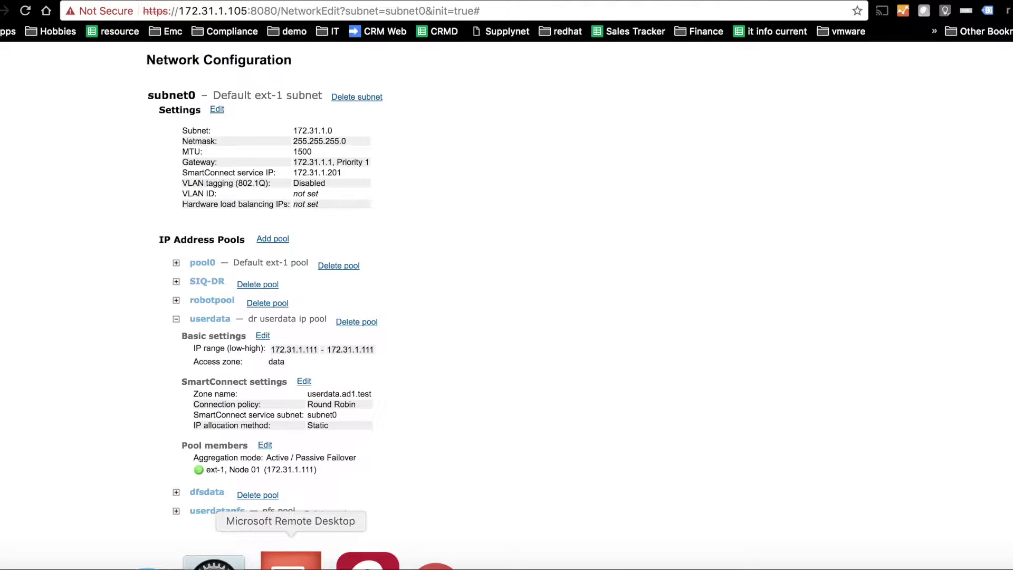
{"action": "left_click", "coordinate": [291, 560]}
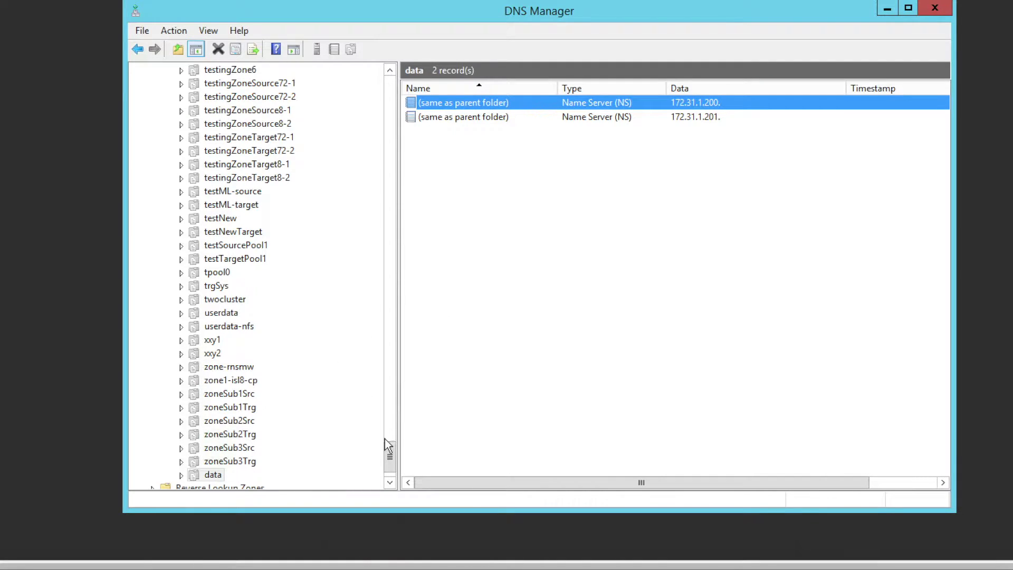
Step: Check the userdata delegation's NS records, cluster-1-7201-ssip.ad1.test and 172.31.1.201, then open Cluster-1-7201's browser page
{"action": "left_click_drag", "start_coordinate": [391, 456], "coordinate": [389, 486]}
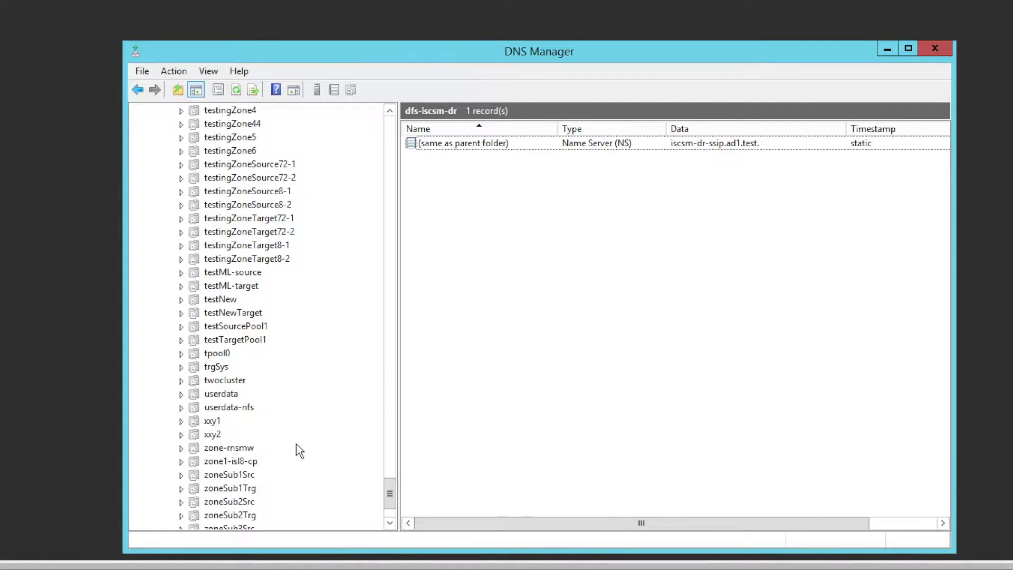
{"action": "left_click", "coordinate": [223, 396]}
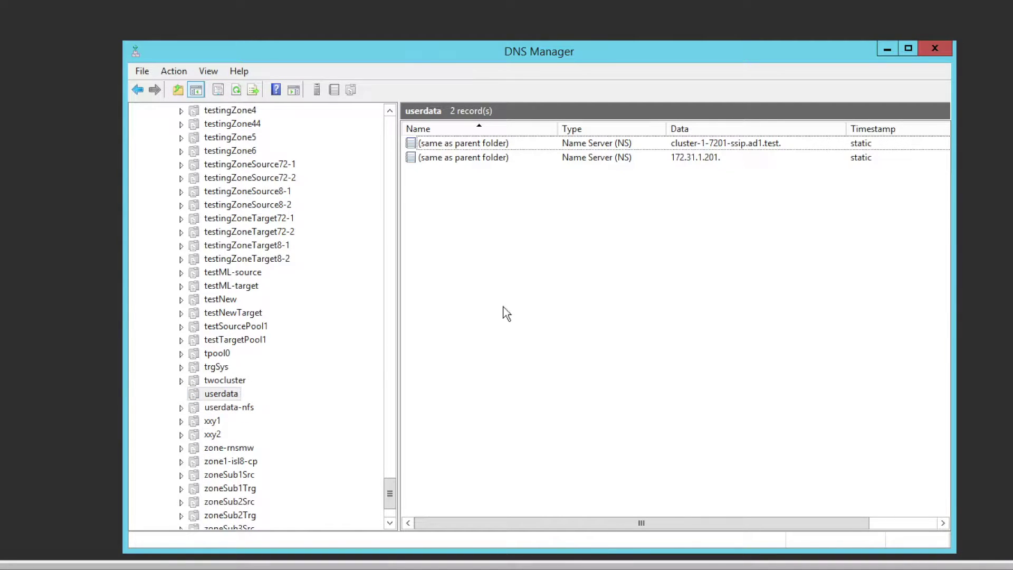
{"action": "left_click", "coordinate": [597, 158]}
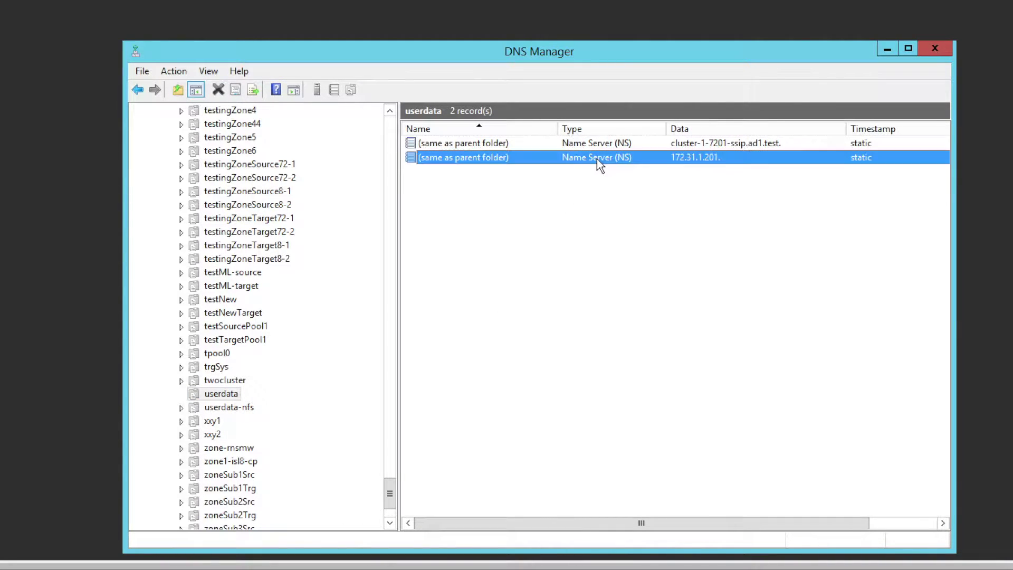
{"action": "left_click", "coordinate": [706, 143]}
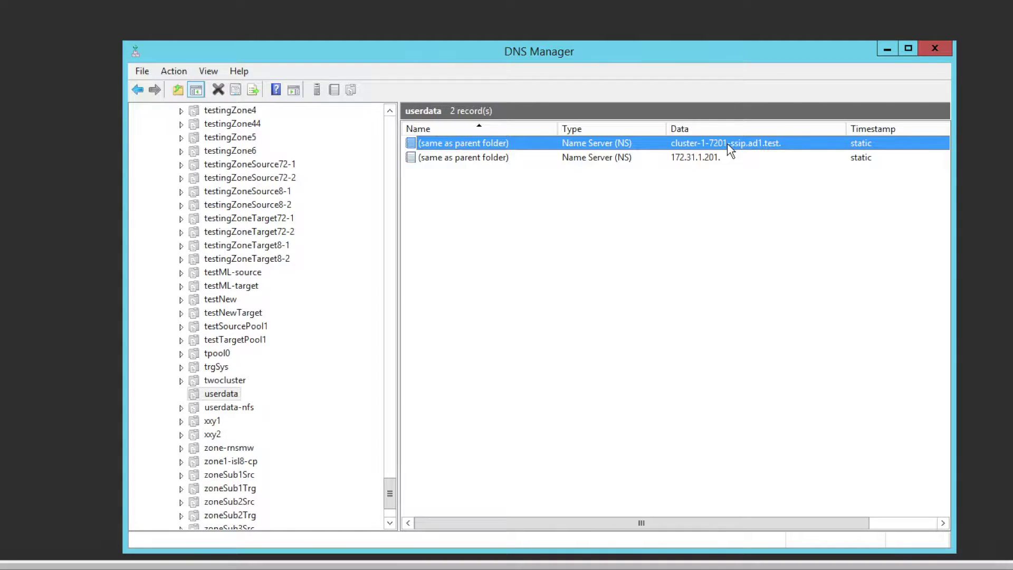
{"action": "left_click", "coordinate": [707, 157]}
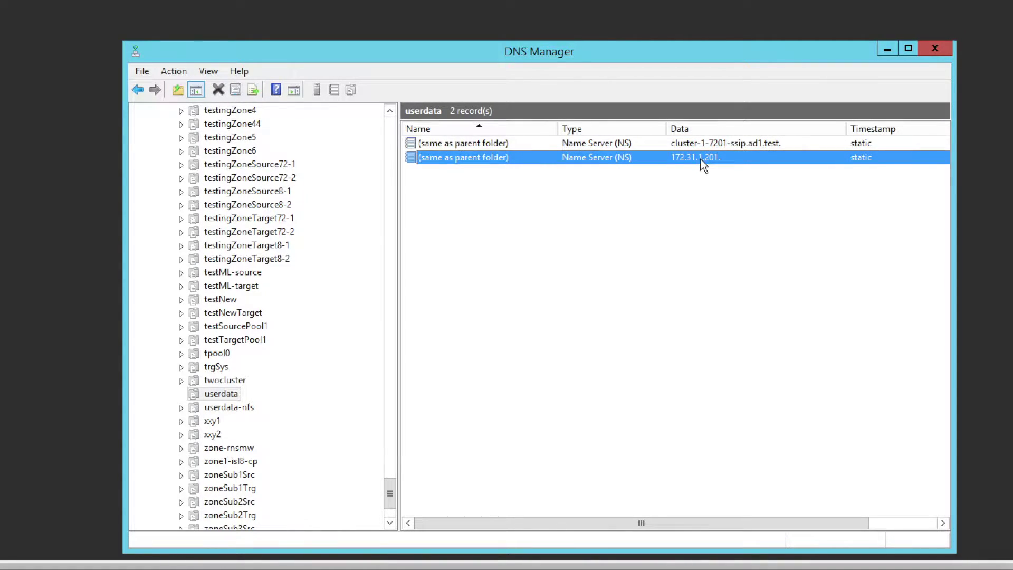
{"action": "left_click", "coordinate": [702, 143]}
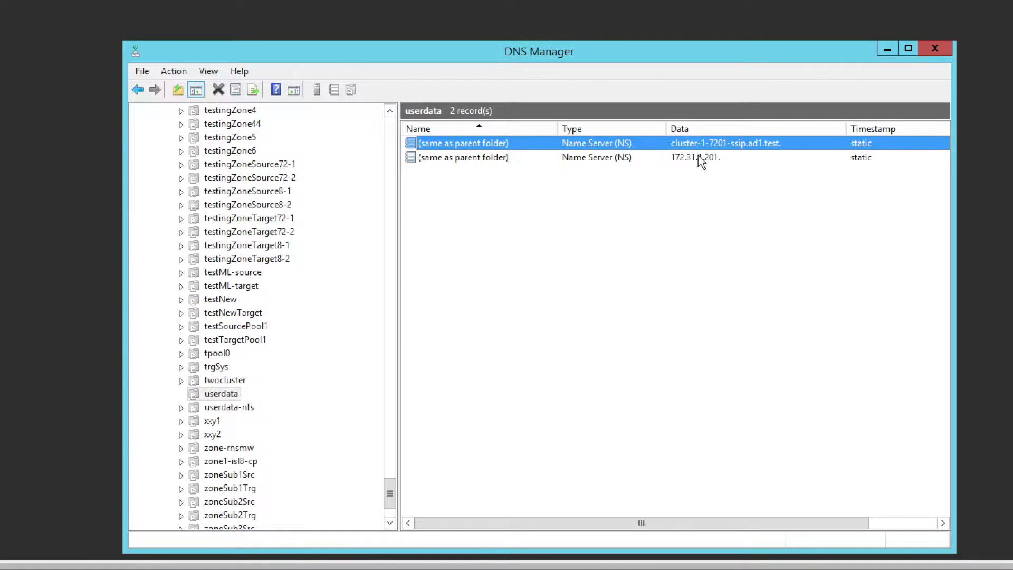
{"action": "left_click", "coordinate": [701, 159]}
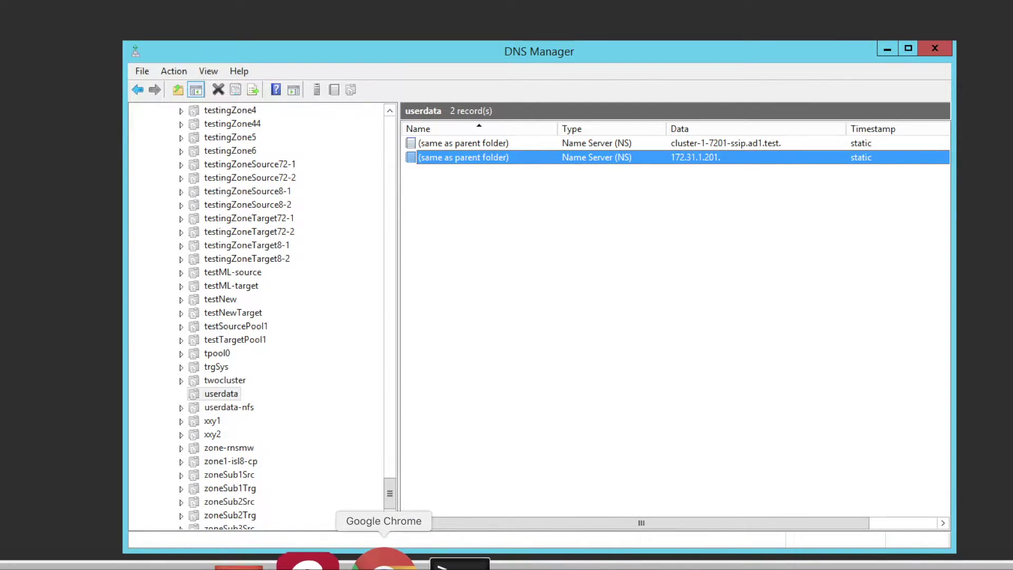
{"action": "left_click", "coordinate": [369, 560]}
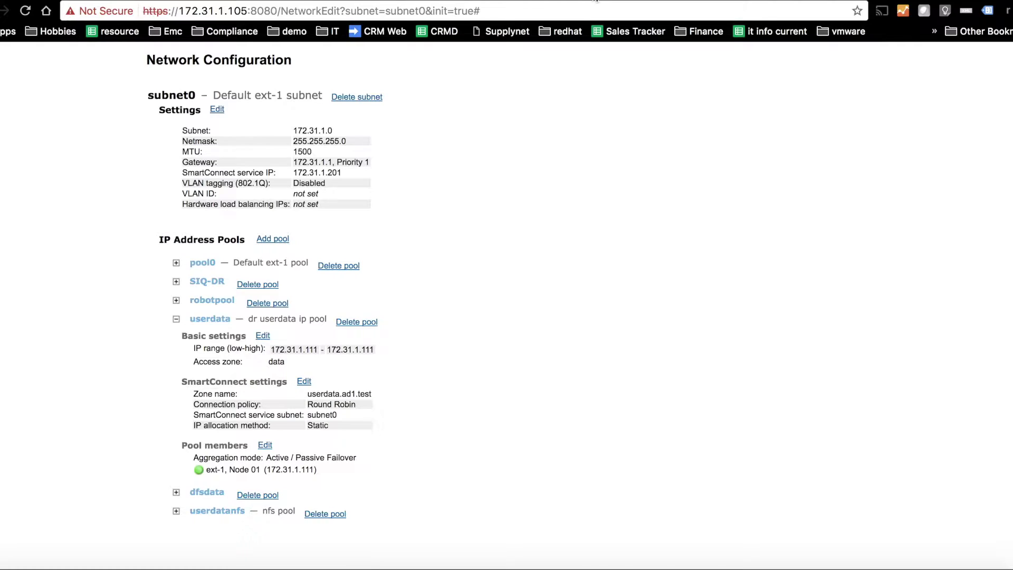
{"action": "left_click", "coordinate": [594, 1]}
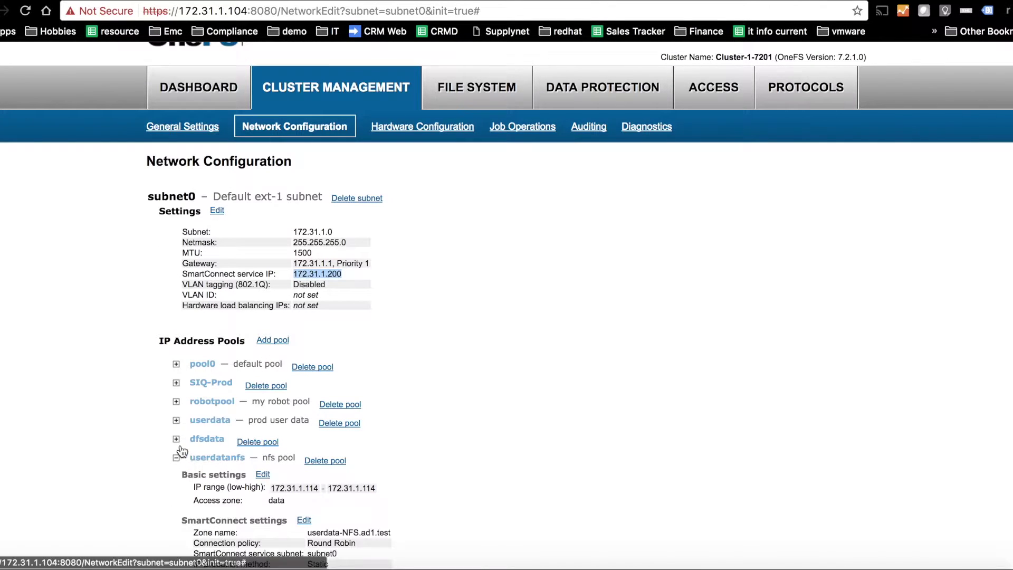
Step: Expand Cluster-1-7201's userdata pool to reveal its SmartConnect zone settings
{"action": "left_click", "coordinate": [176, 422]}
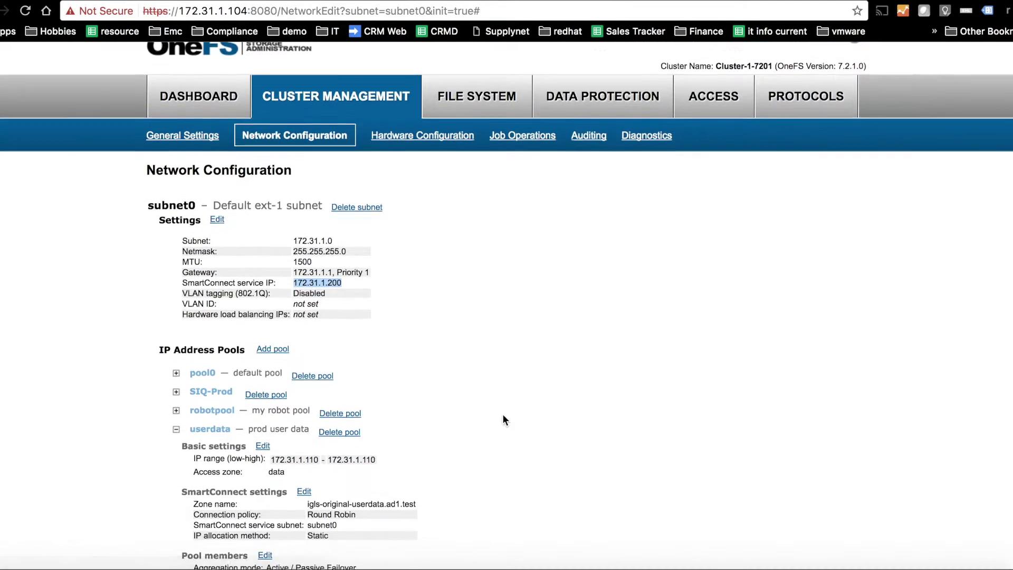
{"action": "scroll", "coordinate": [502, 417], "scroll_direction": "down", "scroll_amount": 5}
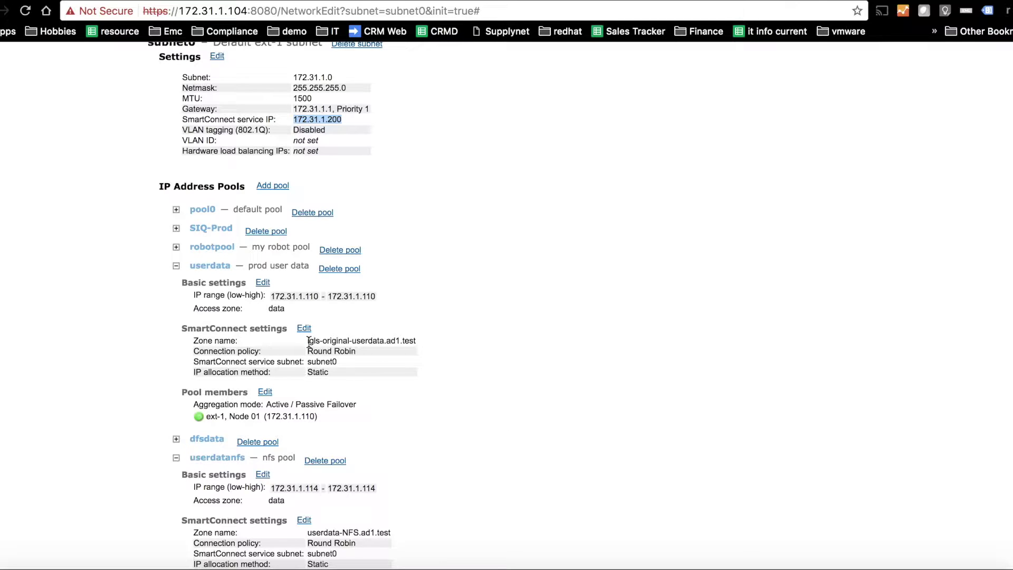
{"action": "left_click_drag", "start_coordinate": [309, 342], "coordinate": [417, 349]}
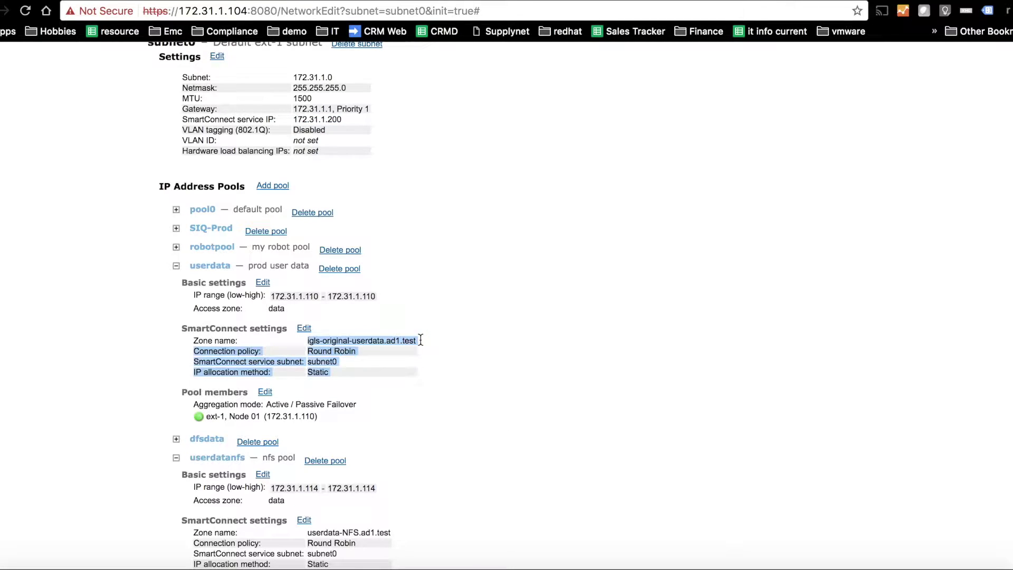
{"action": "left_click", "coordinate": [402, 346]}
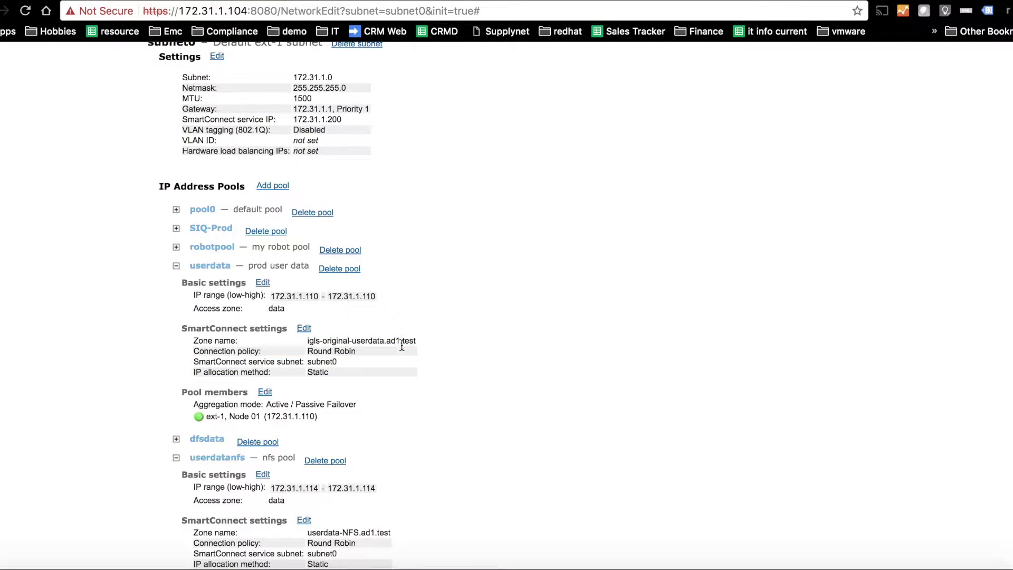
Step: Highlight the igls-original-userdata.ad1.test zone name to compare it with Cluster2's
{"action": "left_click", "coordinate": [317, 342]}
{"action": "left_click_drag", "start_coordinate": [318, 342], "coordinate": [352, 342]}
{"action": "left_click", "coordinate": [402, 348]}
{"action": "left_click_drag", "start_coordinate": [312, 342], "coordinate": [370, 341]}
{"action": "left_click", "coordinate": [311, 342]}
{"action": "left_click", "coordinate": [312, 342]}
{"action": "left_click_drag", "start_coordinate": [311, 342], "coordinate": [375, 340]}
{"action": "left_click", "coordinate": [312, 342]}
{"action": "left_click_drag", "start_coordinate": [311, 342], "coordinate": [380, 341]}
{"action": "left_click", "coordinate": [312, 342]}
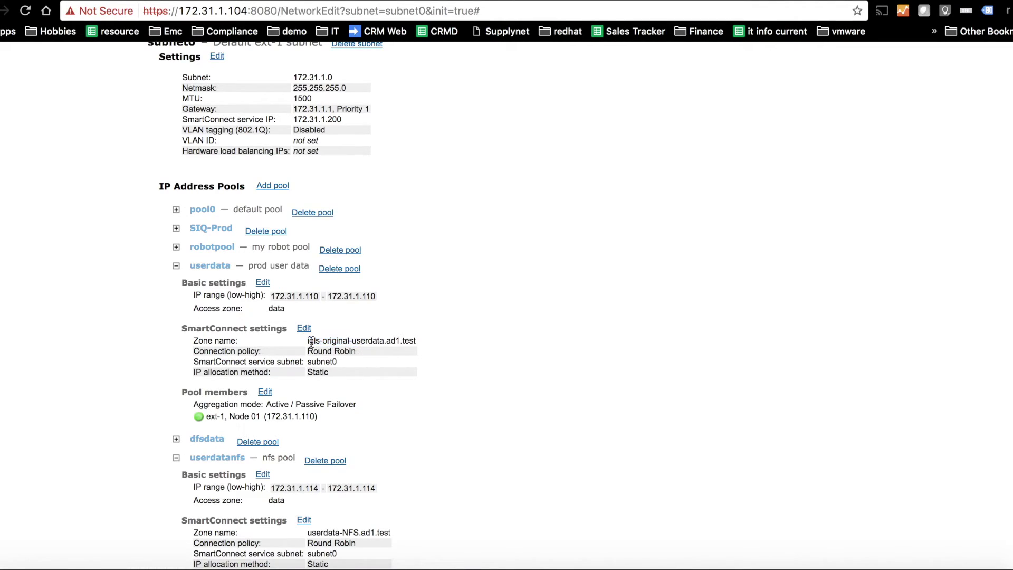